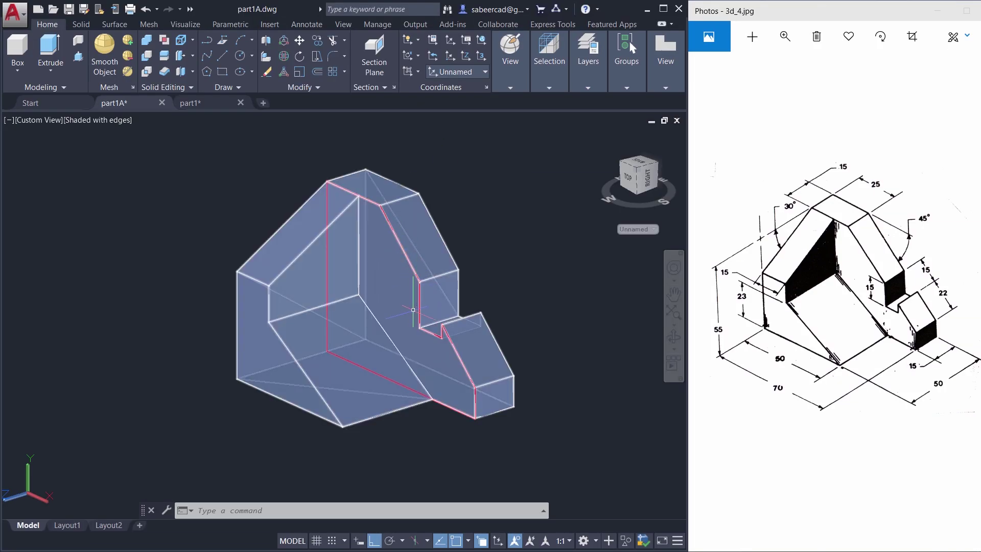
- Orbit the finished part1A solid to inspect it
{"action": "mouse_move", "coordinate": [496, 286]}
{"action": "middle_mouse_down", "text": "shift"}
{"action": "mouse_move", "coordinate": [501, 307]}
{"action": "mouse_move", "coordinate": [476, 307]}
{"action": "mouse_move", "coordinate": [519, 302]}
{"action": "mouse_move", "coordinate": [511, 294]}
{"action": "middle_mouse_up", "text": "shift"}
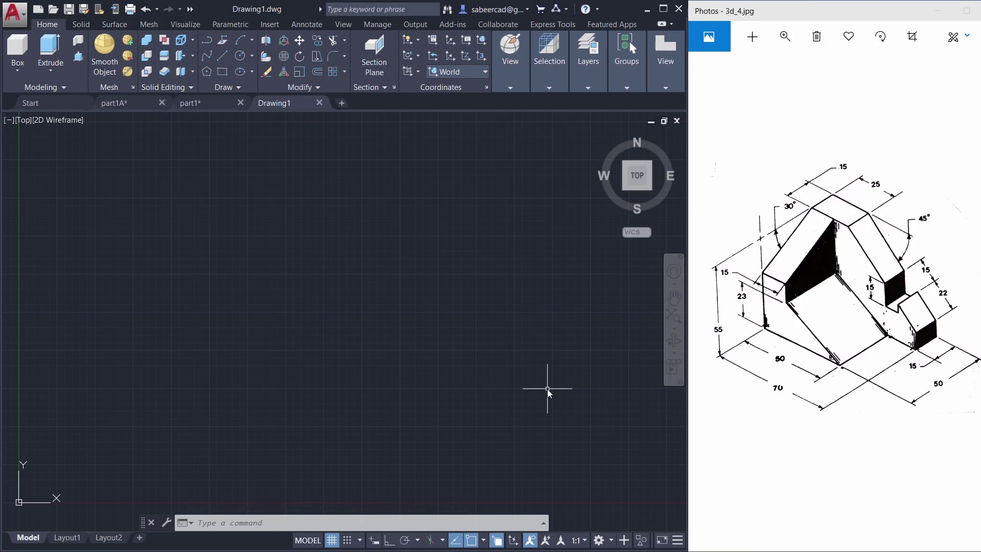
- Switch to the southwest isometric view and align the UCS with the Left plane
{"action": "left_click", "coordinate": [624, 189]}
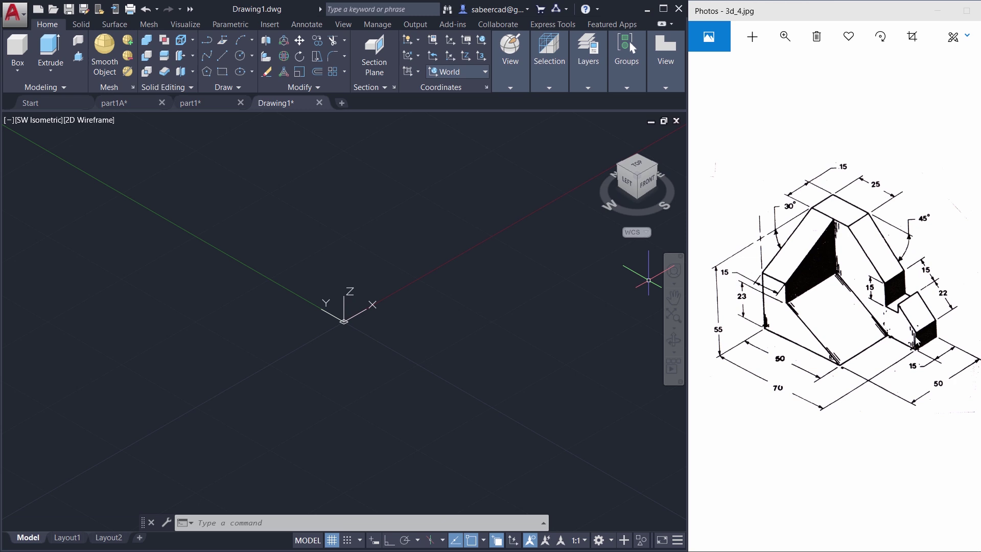
{"action": "left_click", "coordinate": [184, 24]}
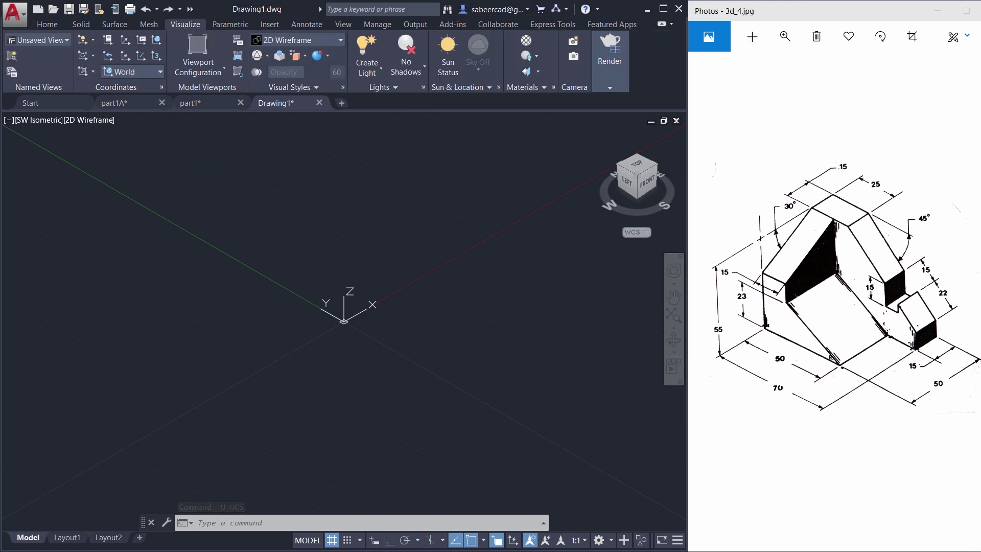
{"action": "left_click", "coordinate": [138, 72]}
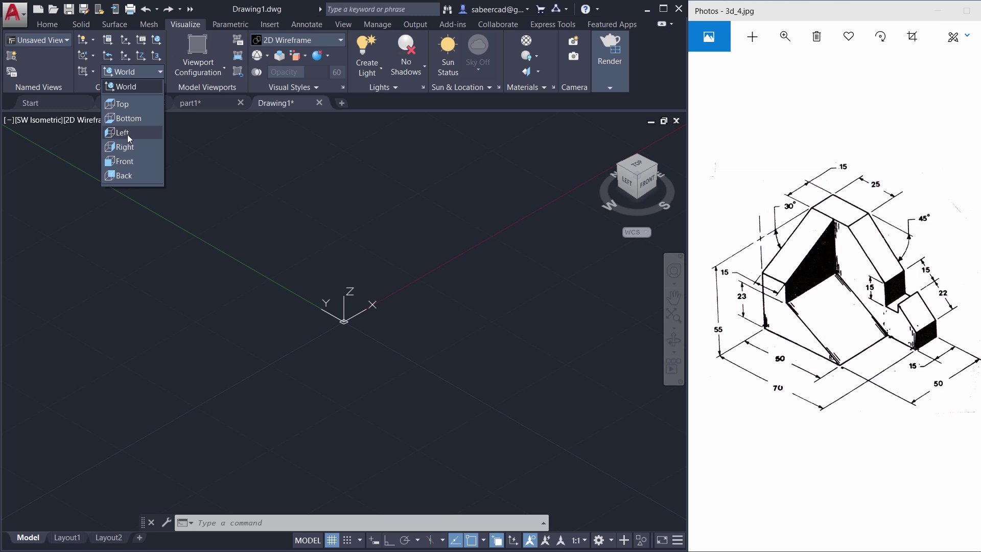
{"action": "left_click", "coordinate": [127, 133]}
{"action": "left_click", "coordinate": [47, 24]}
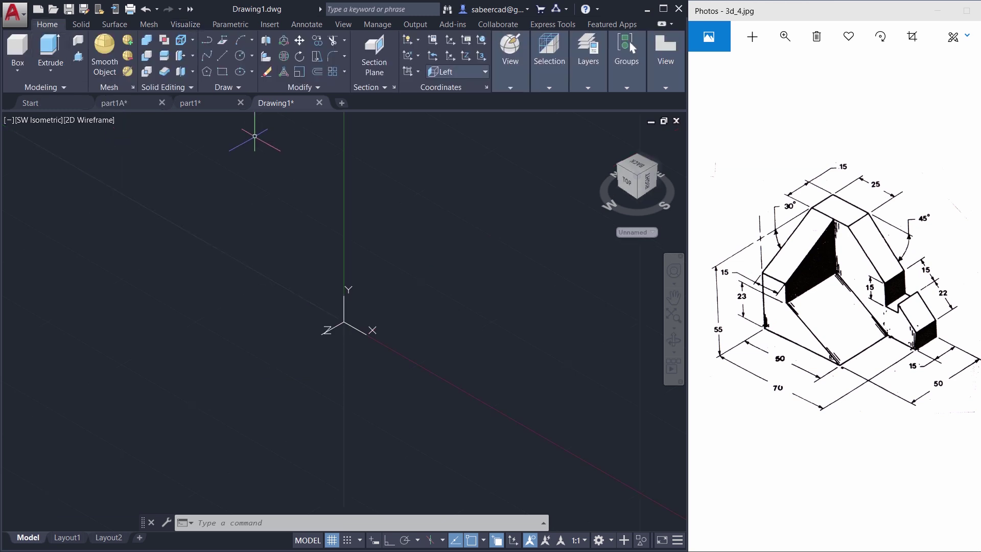
{"action": "left_click", "coordinate": [207, 41]}
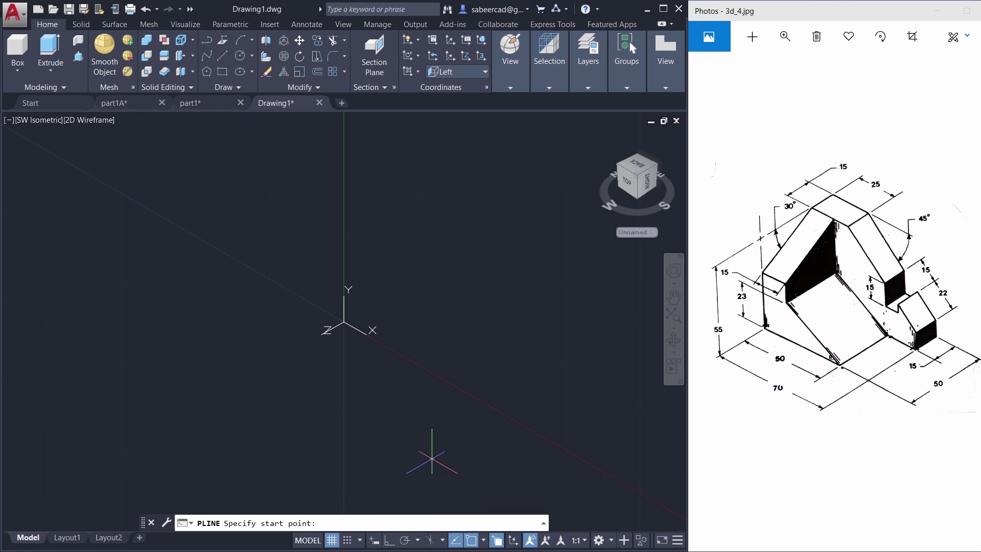
- Draw a 70-unit horizontal base polyline with Ortho on
{"action": "left_click", "coordinate": [432, 458]}
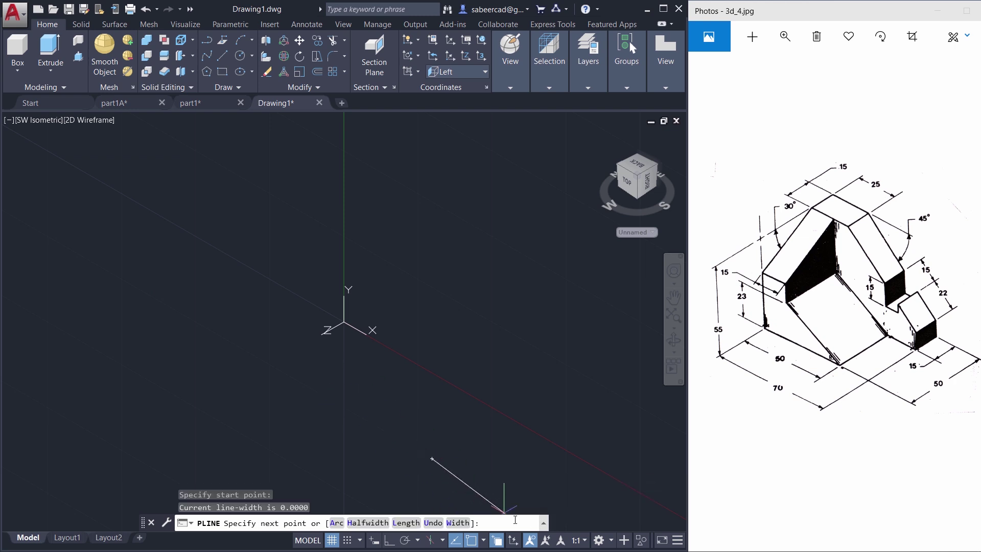
{"action": "left_click", "coordinate": [390, 541]}
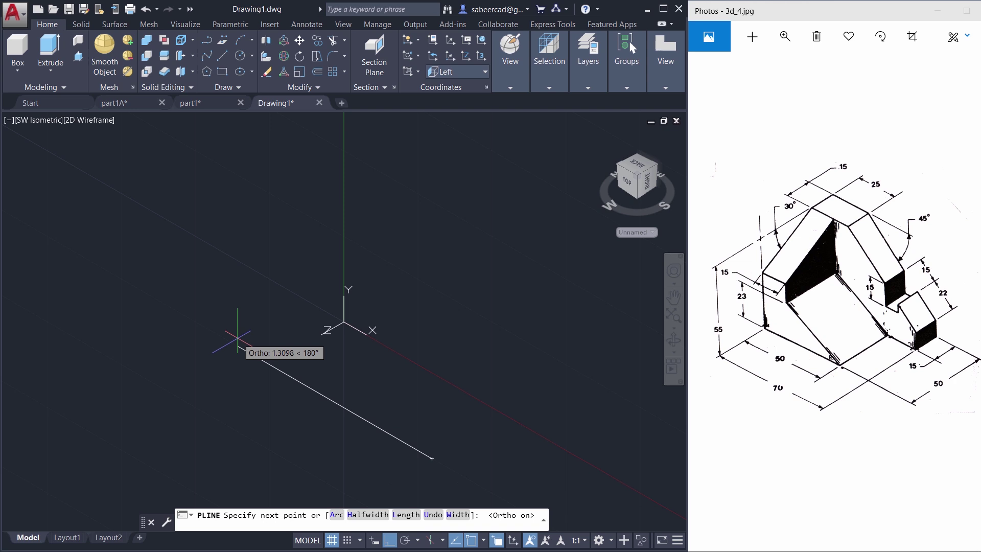
{"action": "key", "text": "Return"}
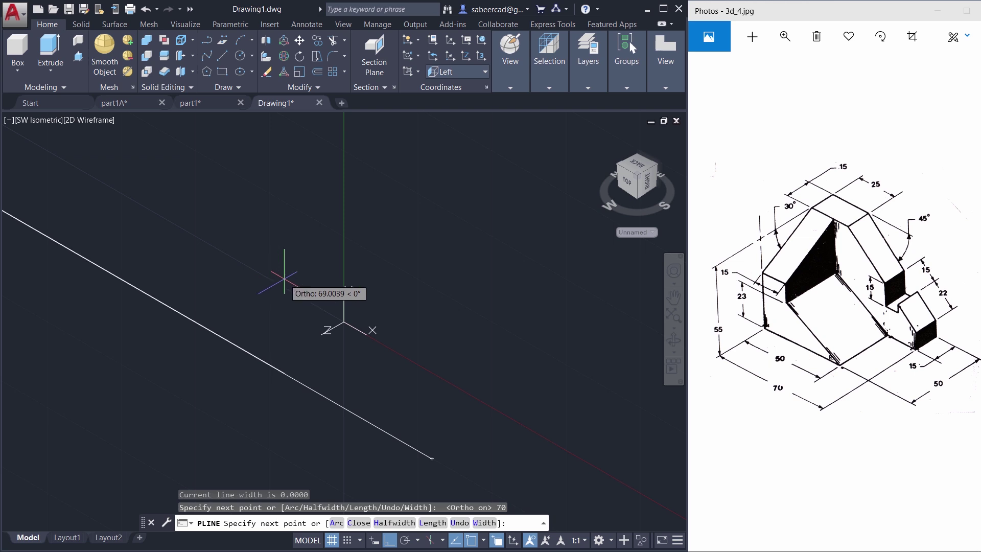
{"action": "key", "text": "Return"}
- Zoom and pan to frame the base line, then turn the grid off
{"action": "middle_click", "coordinate": [332, 330]}
{"action": "middle_click", "coordinate": [331, 330]}
{"action": "scroll", "coordinate": [332, 329], "scroll_direction": "down", "scroll_amount": 3}
{"action": "middle_click_drag", "start_coordinate": [340, 353], "coordinate": [333, 373]}
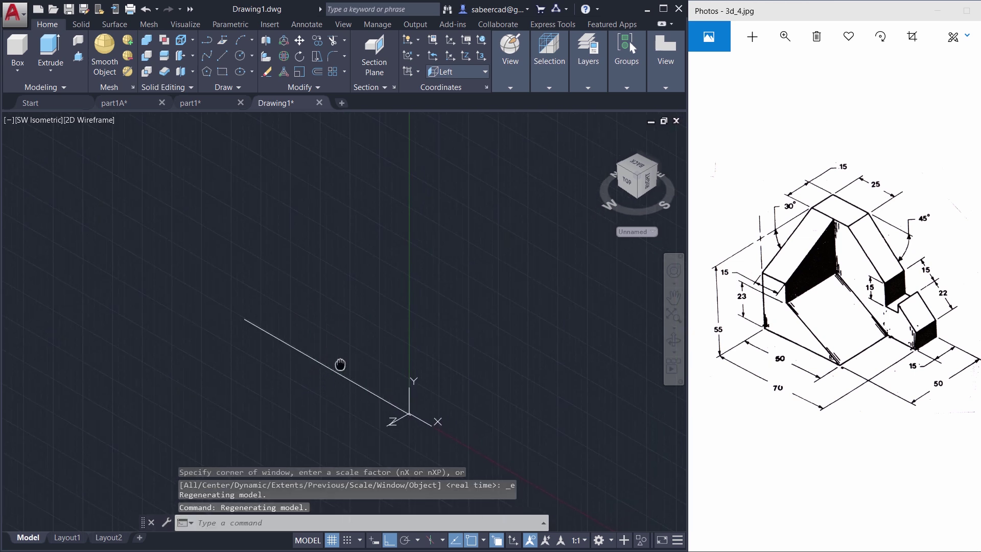
{"action": "scroll", "coordinate": [340, 354], "scroll_direction": "up", "scroll_amount": 2}
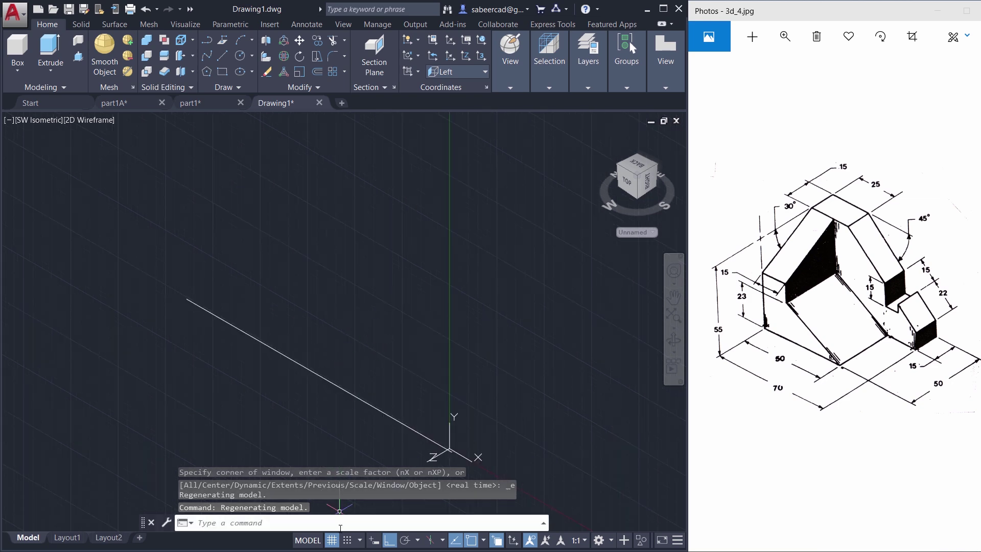
{"action": "left_click", "coordinate": [333, 542]}
{"action": "scroll", "coordinate": [352, 426], "scroll_direction": "down", "scroll_amount": 2}
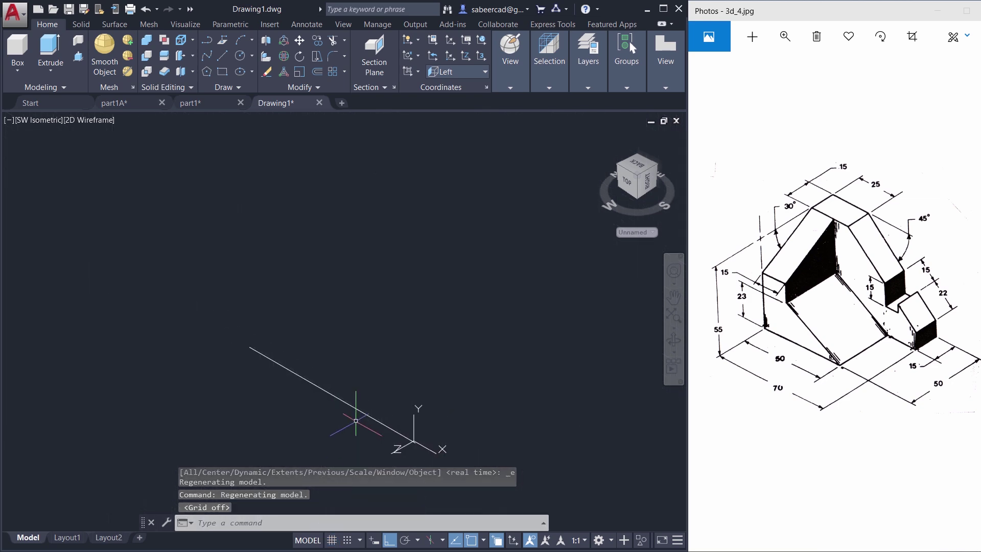
{"action": "left_click", "coordinate": [207, 40]}
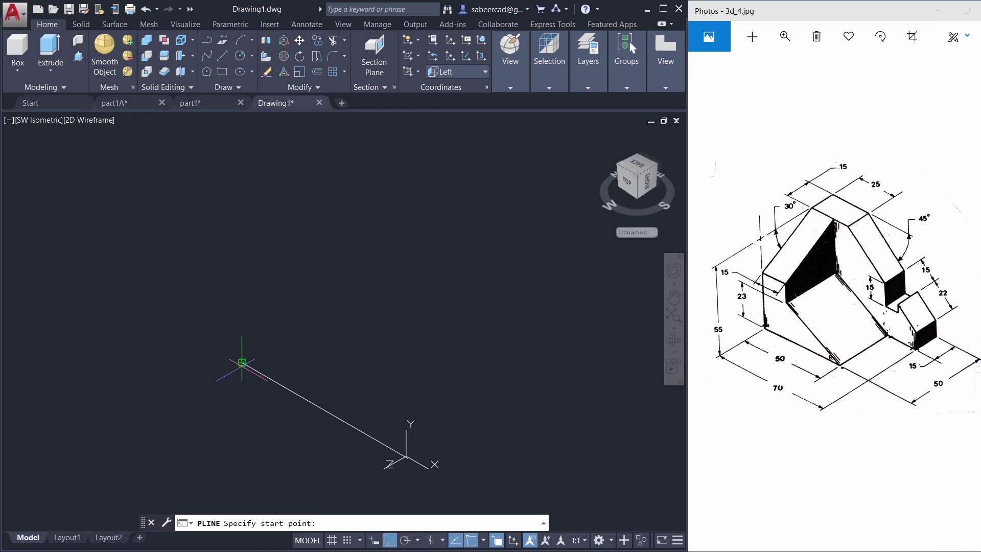
- From the base line's left end, draw a 55-unit vertical edge and 25-unit top edge
{"action": "left_click", "coordinate": [242, 364]}
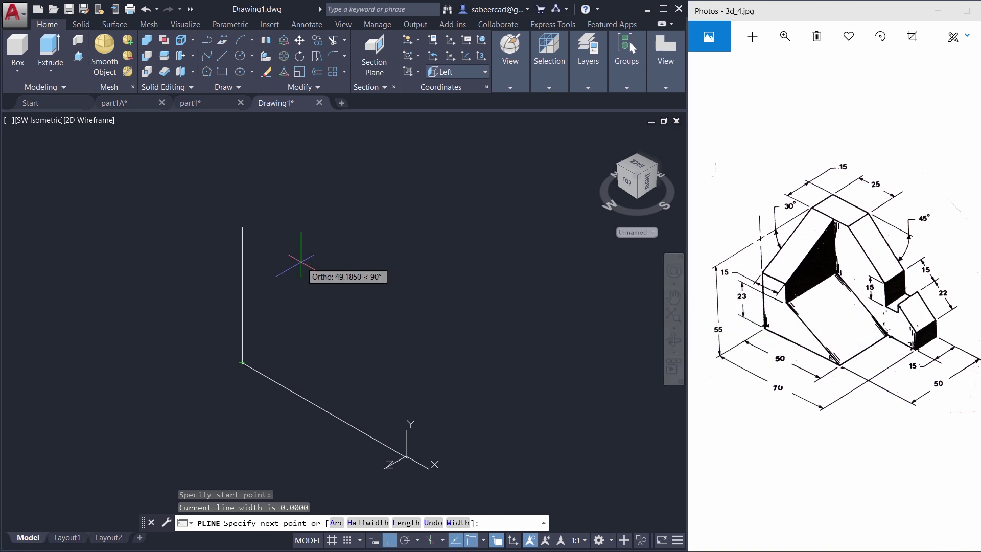
{"action": "type", "text": "5"}
{"action": "key", "text": "Return"}
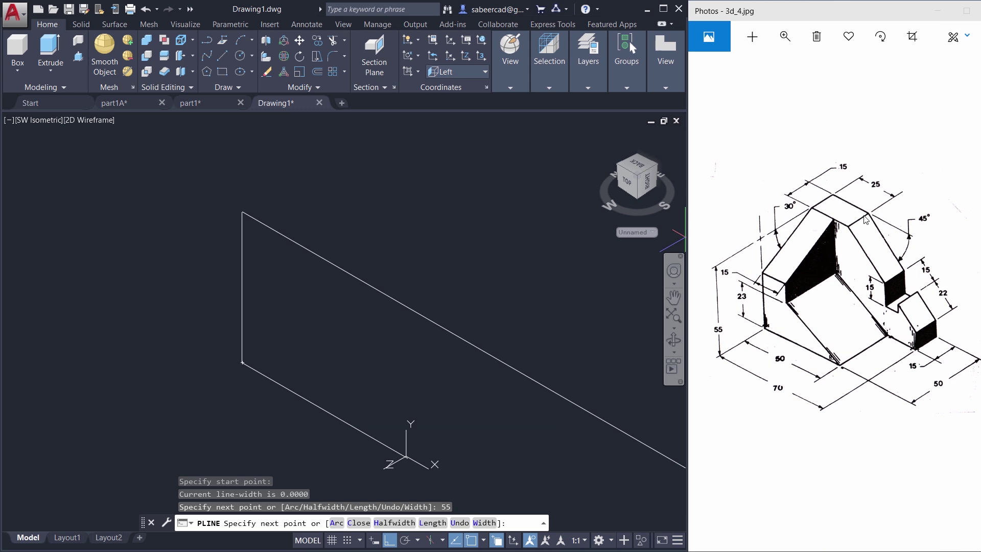
{"action": "type", "text": "2"}
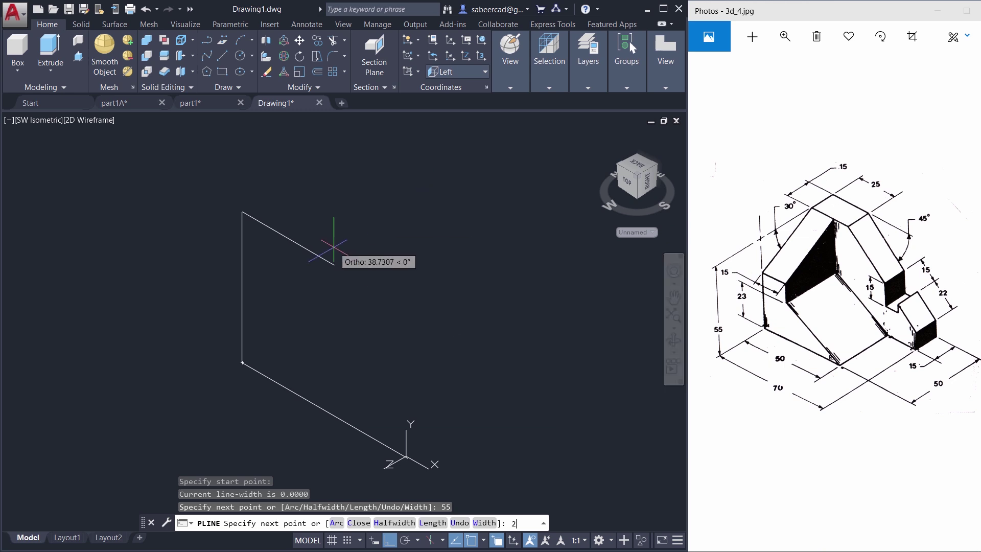
{"action": "type", "text": "5"}
{"action": "key", "text": "Return"}
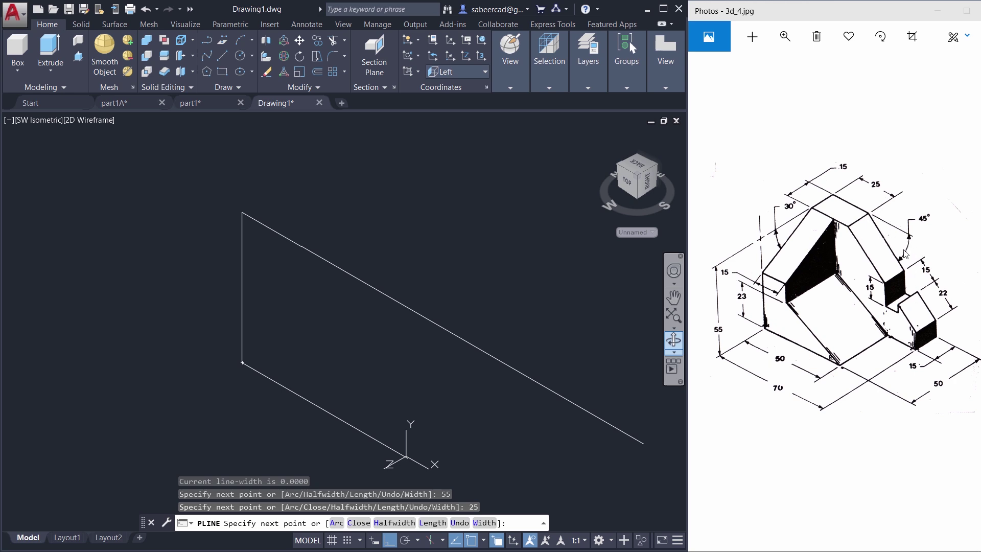
- Switch from Ortho to polar tracking with 45° increments
{"action": "left_click", "coordinate": [406, 541]}
{"action": "left_click", "coordinate": [419, 541]}
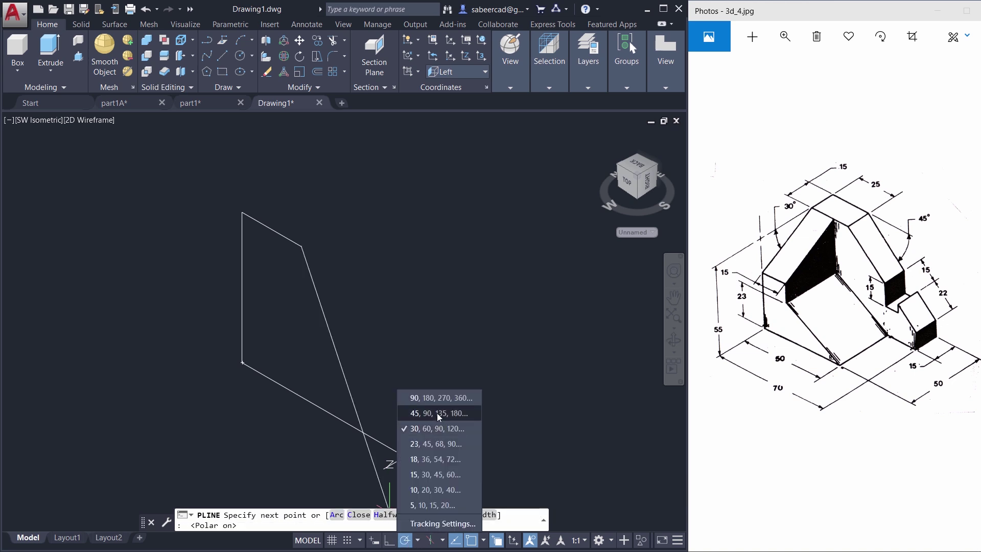
{"action": "left_click", "coordinate": [437, 413]}
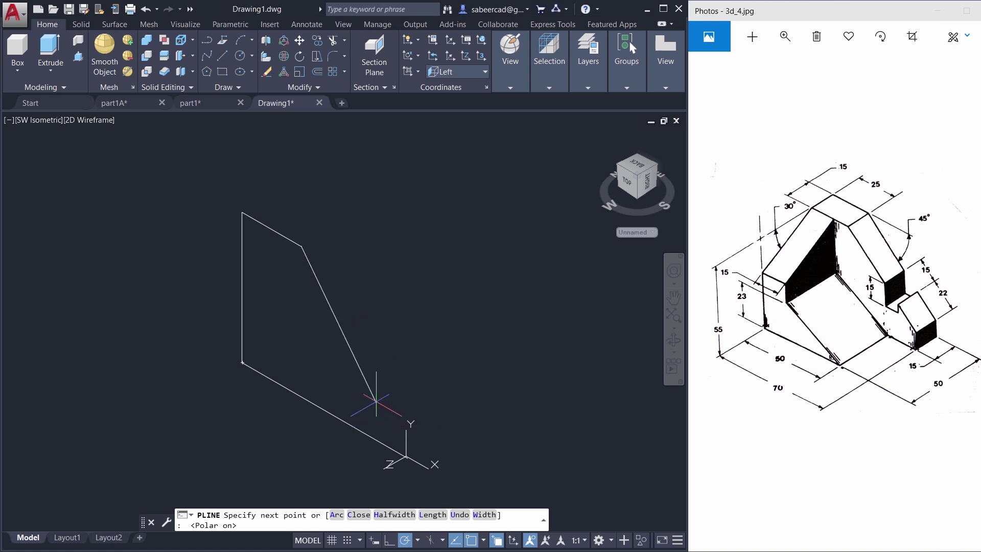
{"action": "key", "text": "Return"}
{"action": "key", "text": "Return"}
- Draw the long slope and the short closing edge back to the origin
{"action": "left_click", "coordinate": [301, 246]}
{"action": "middle_click_drag", "start_coordinate": [449, 385], "coordinate": [465, 351]}
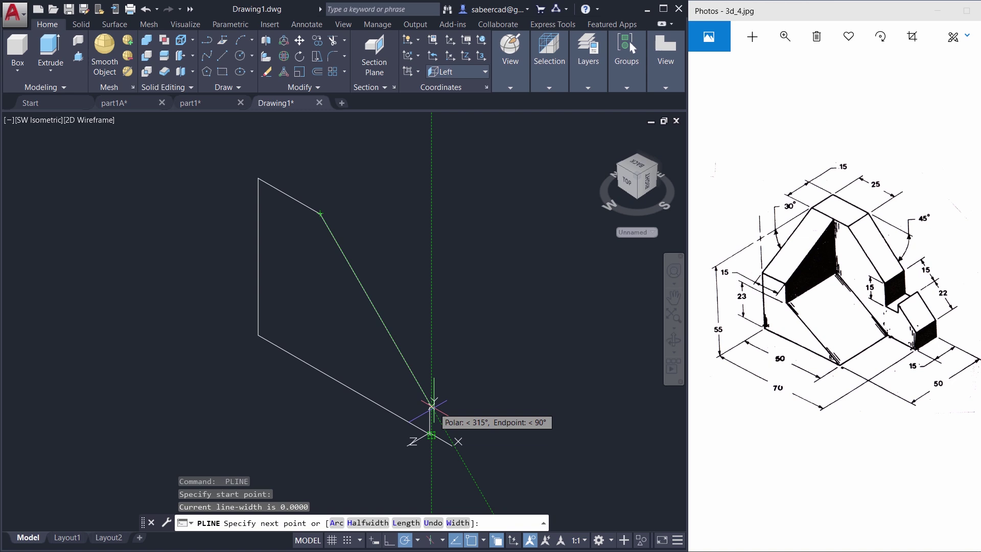
{"action": "scroll", "coordinate": [432, 406], "scroll_direction": "up", "scroll_amount": 2}
{"action": "left_click", "coordinate": [430, 406]}
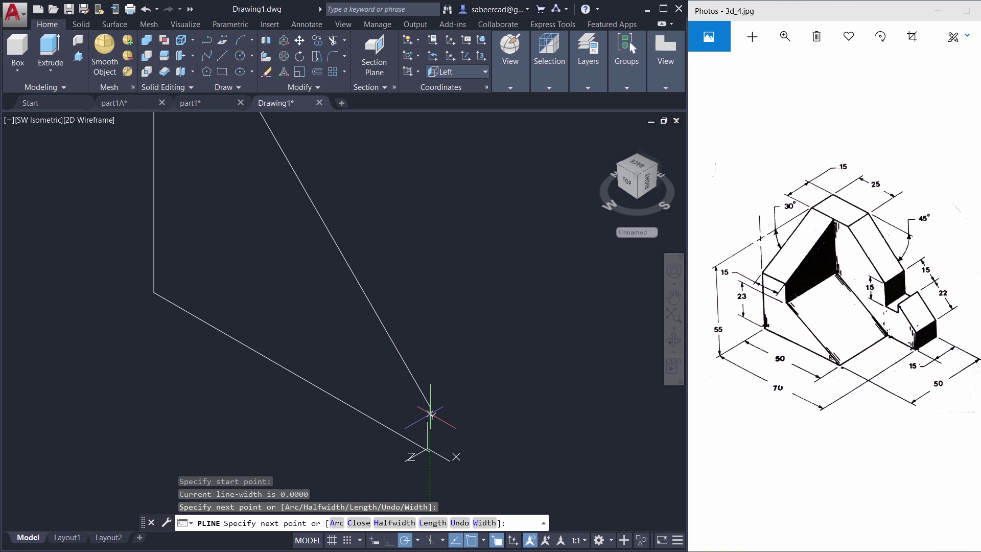
{"action": "left_click", "coordinate": [430, 450]}
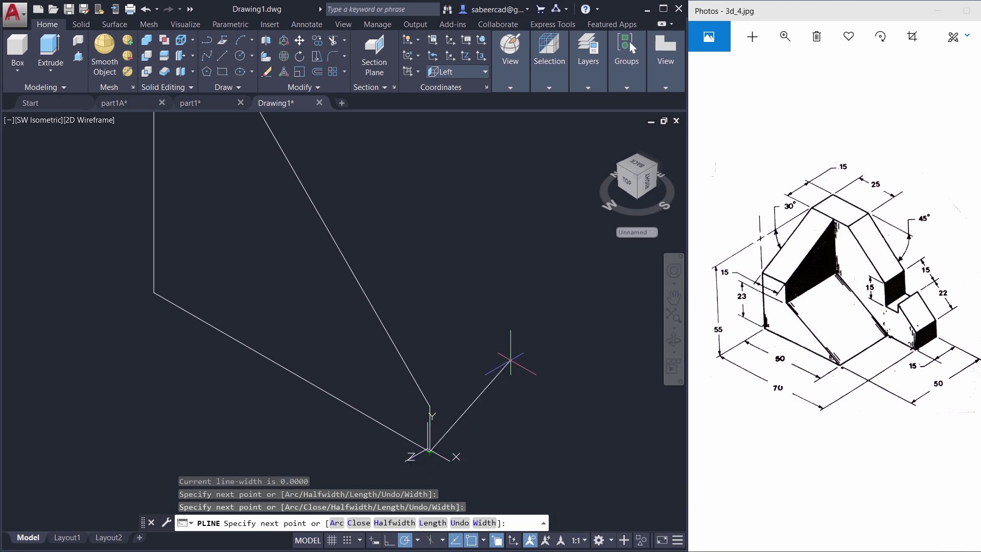
{"action": "key", "text": "Return"}
{"action": "scroll", "coordinate": [506, 353], "scroll_direction": "down", "scroll_amount": 3}
{"action": "scroll", "coordinate": [473, 403], "scroll_direction": "up", "scroll_amount": 3}
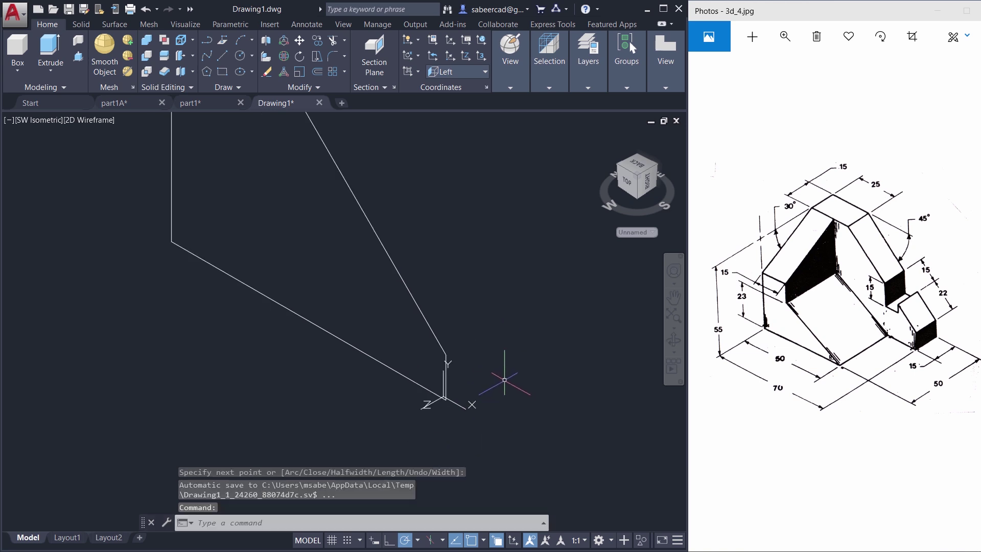
{"action": "scroll", "coordinate": [473, 404], "scroll_direction": "down", "scroll_amount": 2}
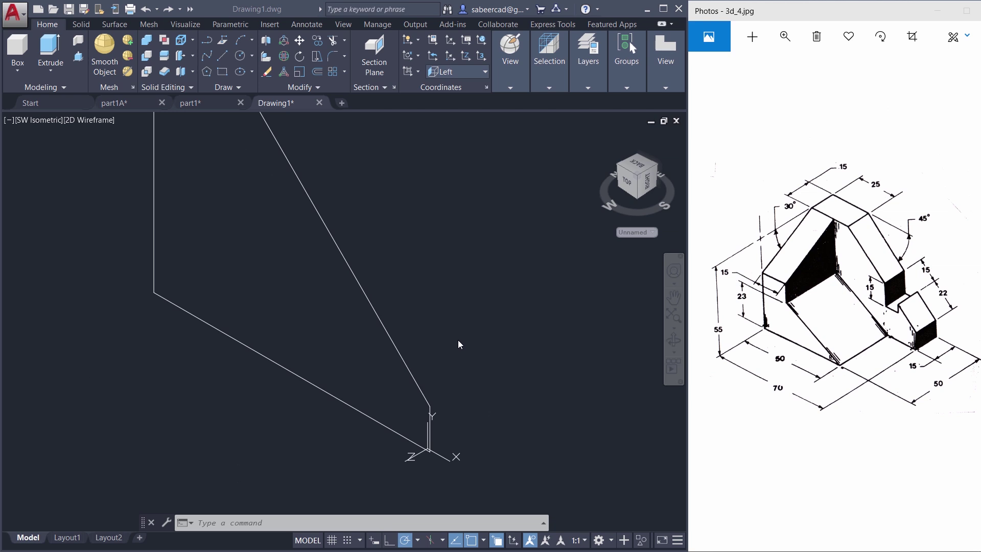
{"action": "left_click", "coordinate": [459, 327]}
{"action": "type", "text": "pl"}
{"action": "key", "text": "Return"}
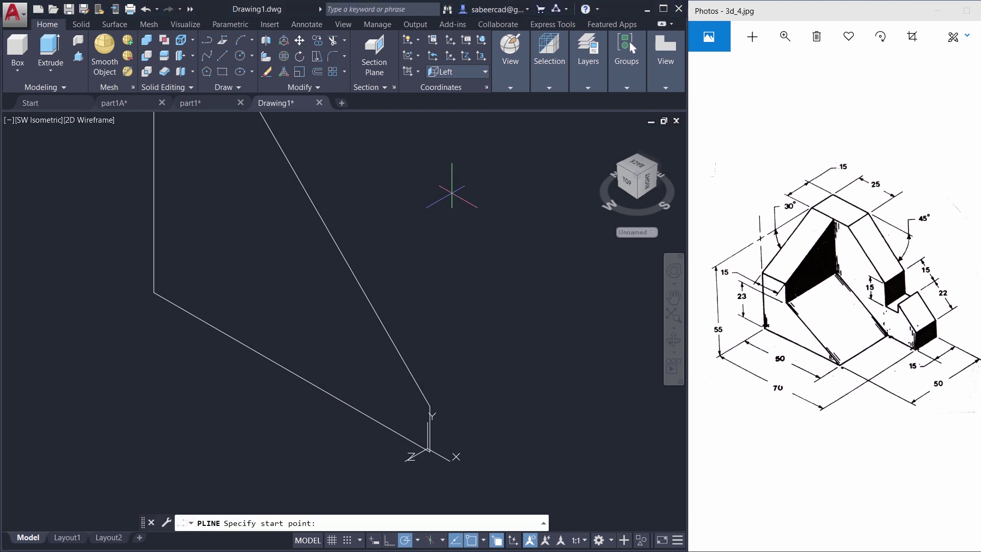
{"action": "key", "text": "F8"}
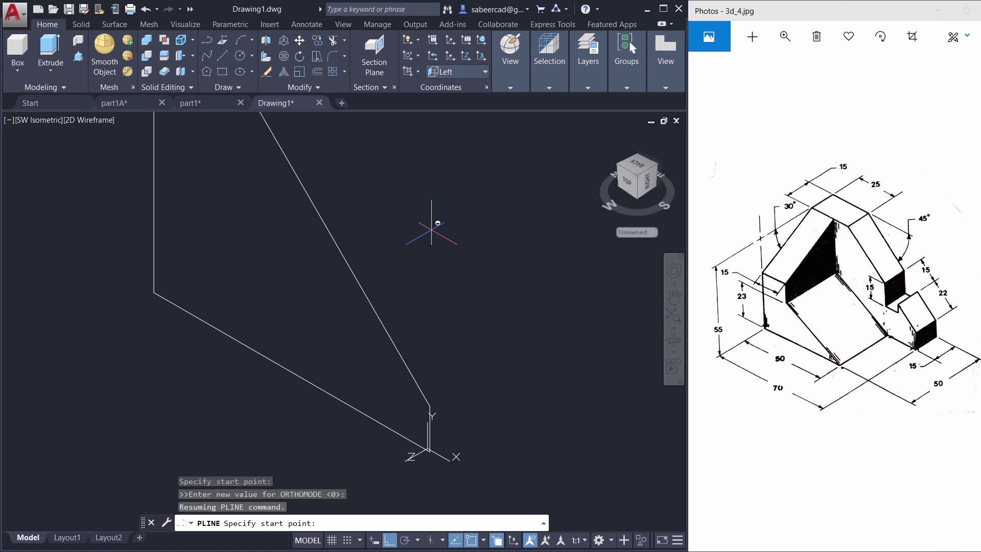
{"action": "right_click", "coordinate": [432, 230], "text": "shift"}
{"action": "left_click", "coordinate": [460, 250]}
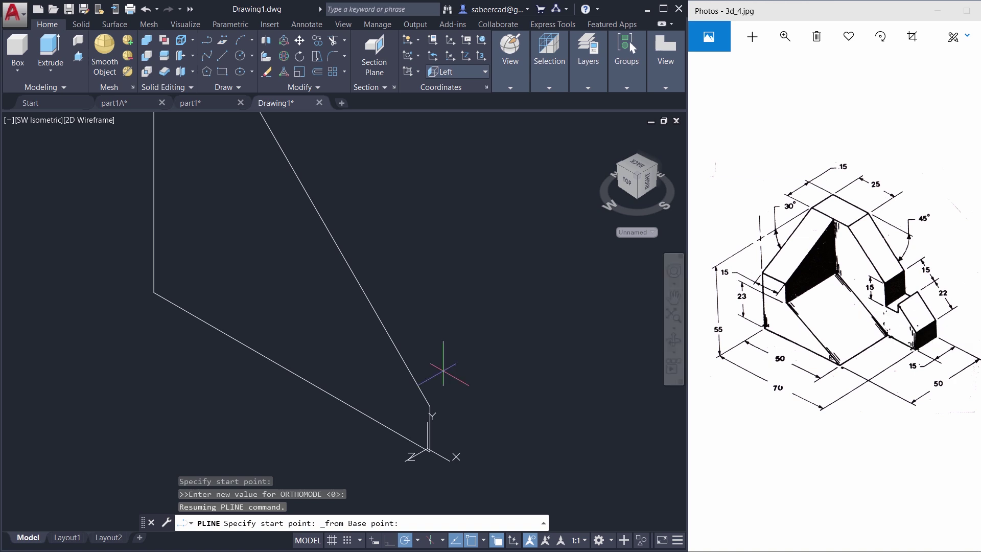
{"action": "left_click", "coordinate": [430, 405]}
{"action": "type", "text": "@22<13"}
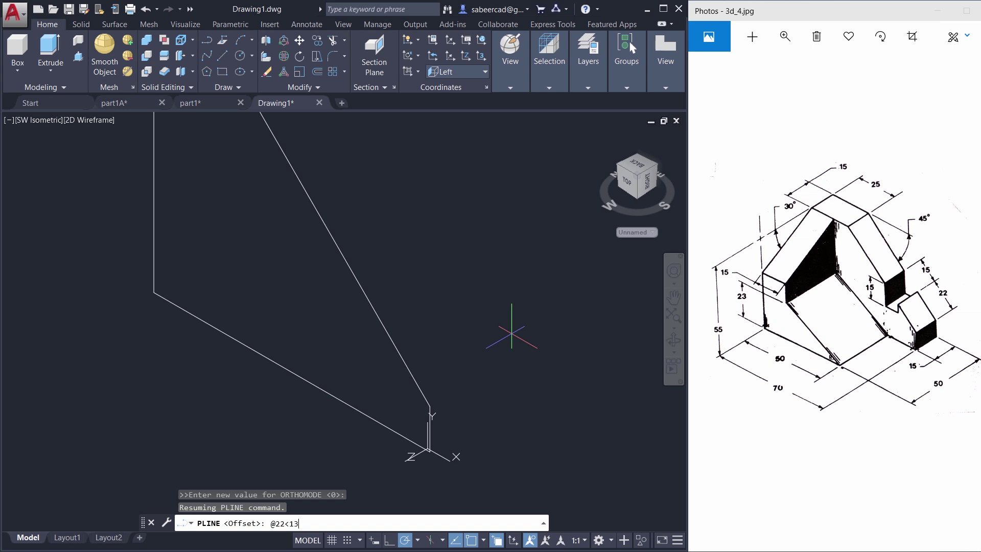
{"action": "type", "text": "5"}
{"action": "key", "text": "Return"}
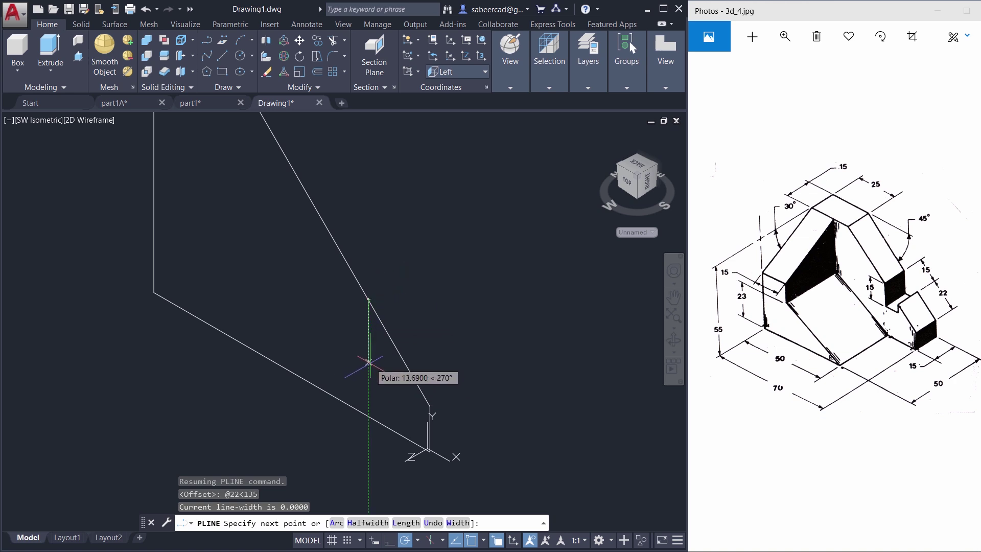
{"action": "left_click", "coordinate": [369, 362]}
{"action": "key", "text": "Return"}
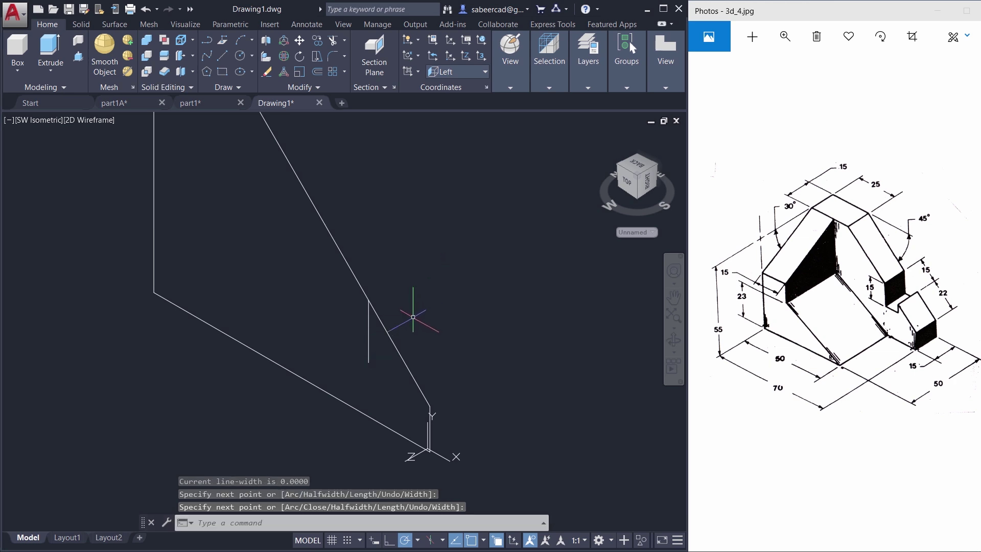
{"action": "middle_click_drag", "start_coordinate": [414, 343], "coordinate": [448, 370]}
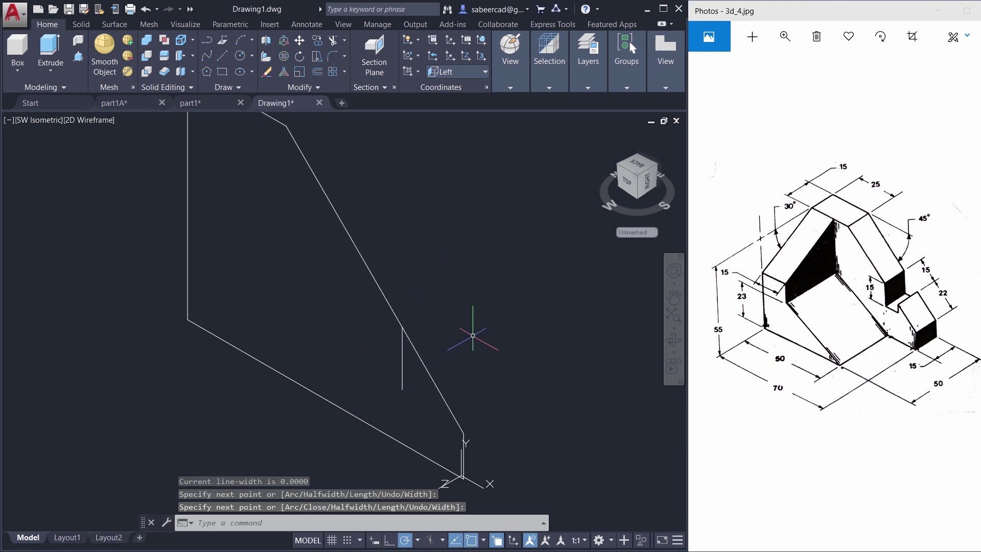
{"action": "key", "text": "Return"}
{"action": "right_click", "coordinate": [399, 197], "text": "shift"}
{"action": "left_click", "coordinate": [429, 216]}
{"action": "left_click", "coordinate": [403, 328]}
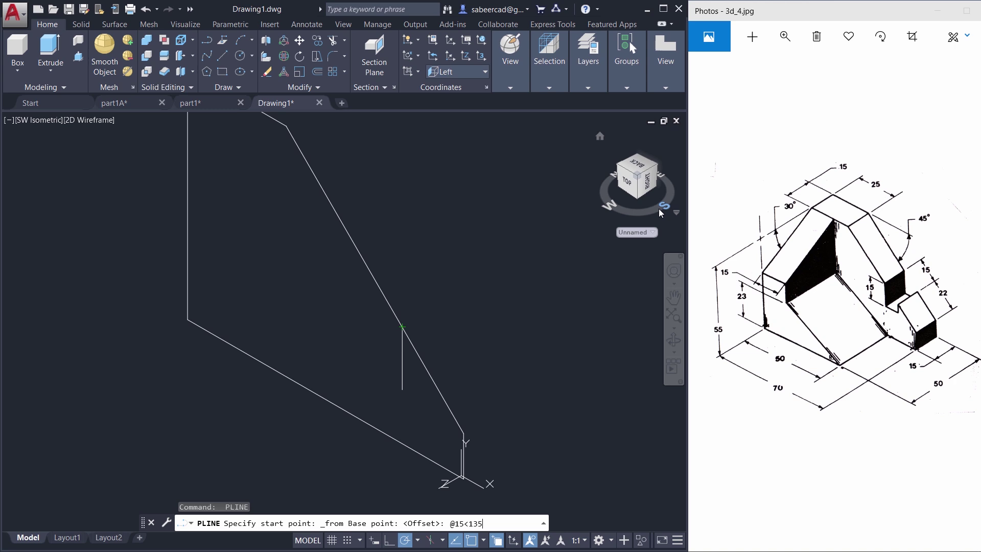
{"action": "key", "text": "Return"}
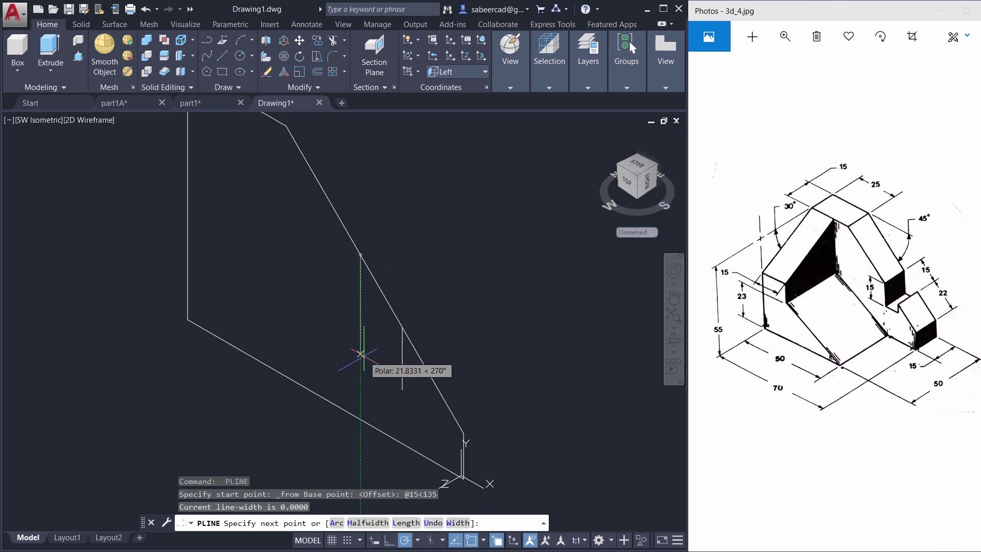
{"action": "type", "text": "15"}
{"action": "key", "text": "Return"}
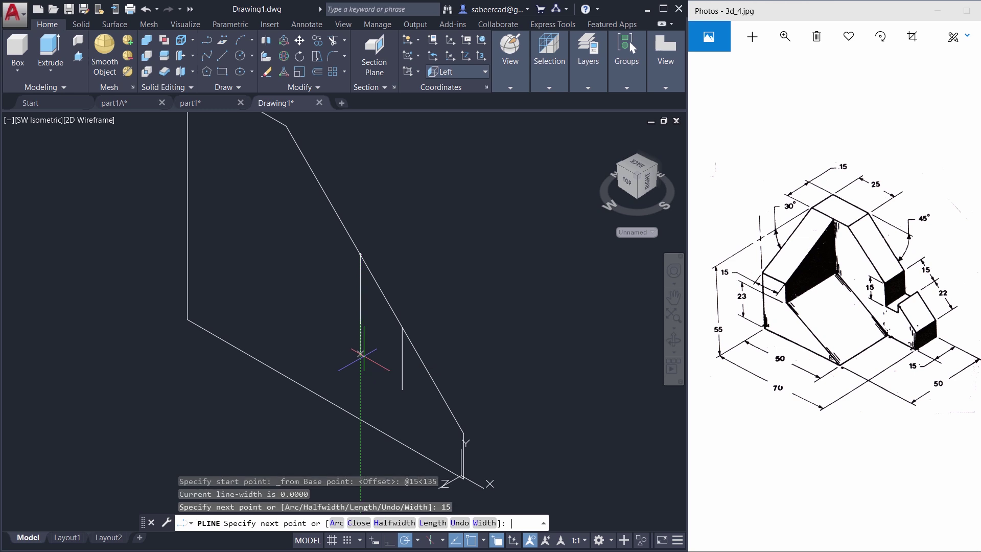
{"action": "right_click", "coordinate": [401, 332], "text": "shift"}
{"action": "left_click", "coordinate": [446, 228]}
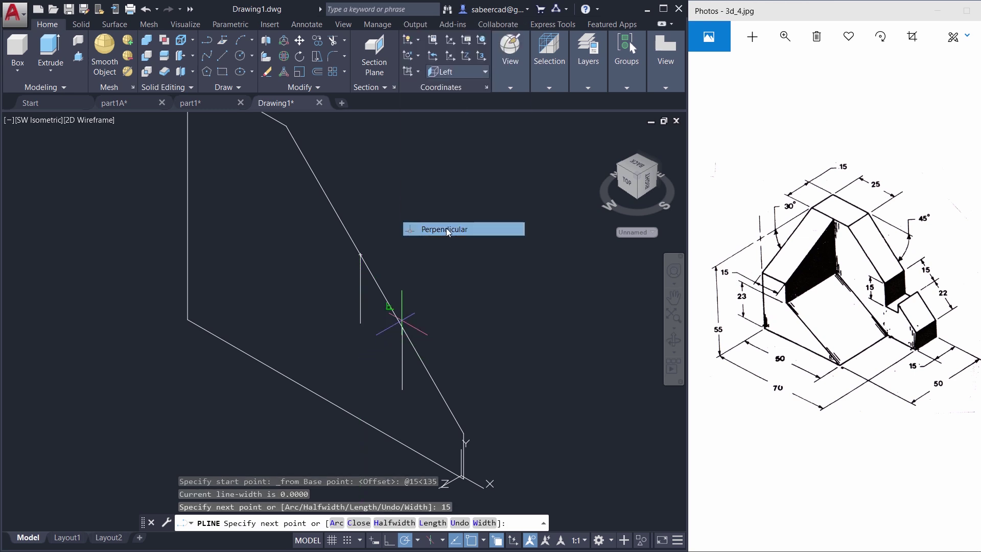
{"action": "left_click", "coordinate": [402, 347]}
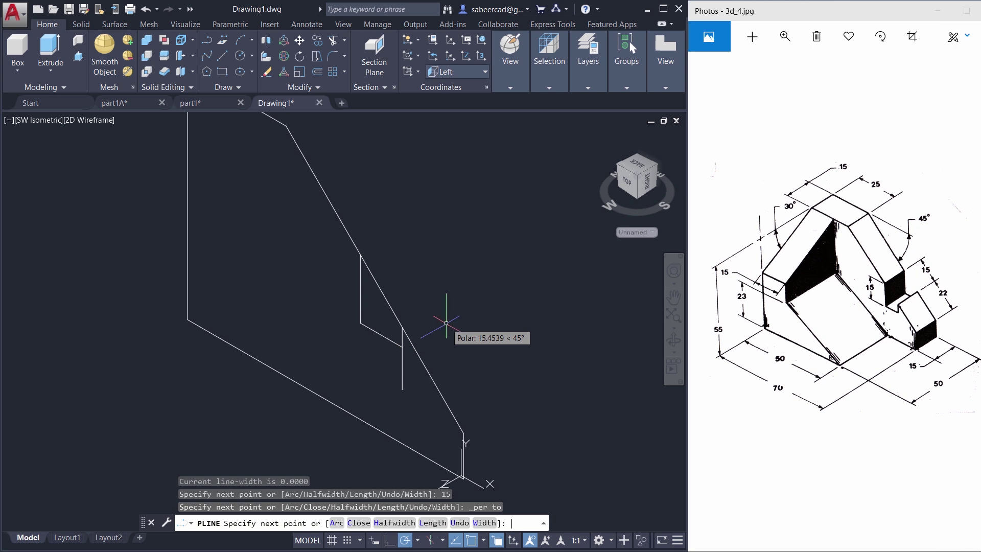
{"action": "key", "text": "Return"}
{"action": "key", "text": "Escape"}
{"action": "key", "text": "Escape"}
{"action": "key", "text": "Escape"}
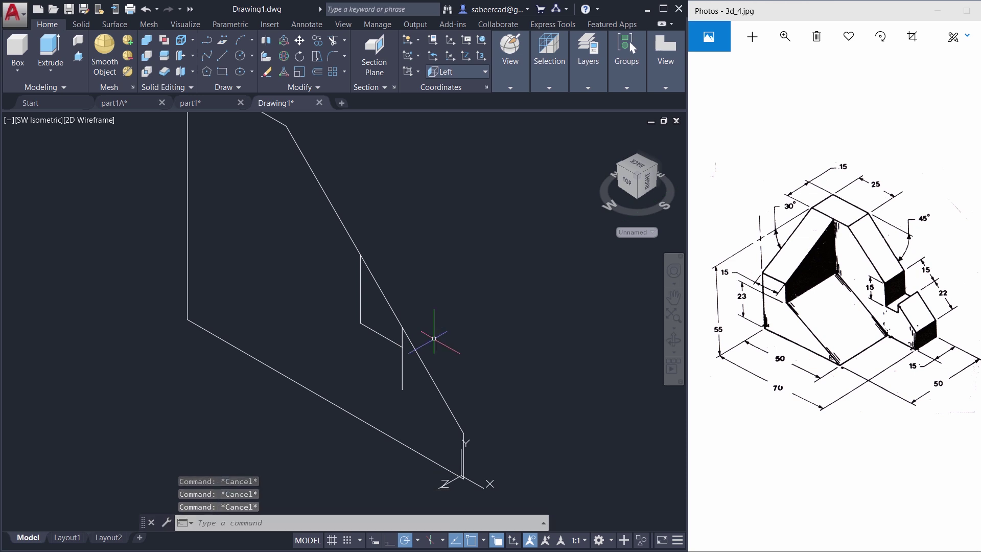
- Trim the diagonal piece and leftover vertical stub out of the notch
{"action": "left_click", "coordinate": [332, 39]}
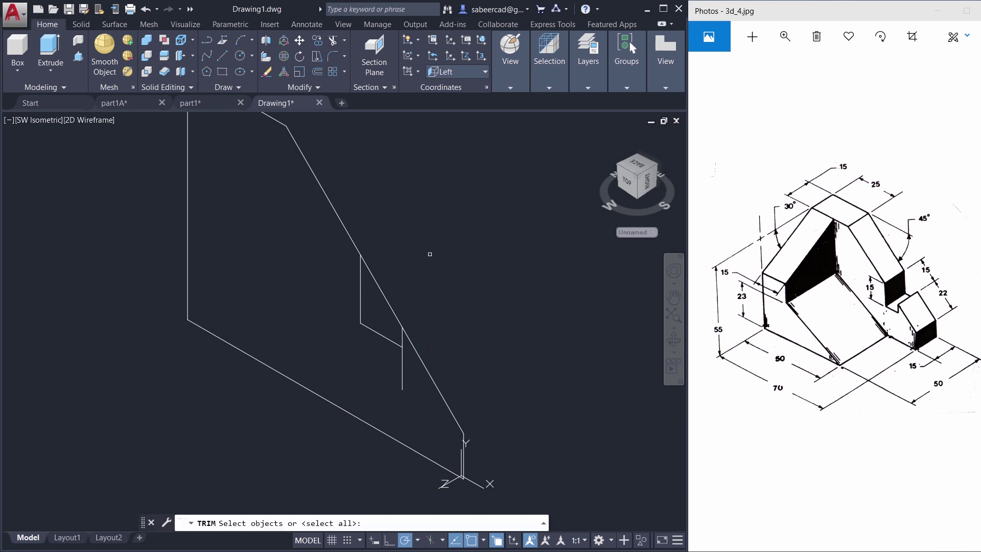
{"action": "key", "text": "Return"}
{"action": "left_click", "coordinate": [384, 306]}
{"action": "left_click", "coordinate": [400, 358]}
{"action": "key", "text": "Return"}
{"action": "scroll", "coordinate": [405, 375], "scroll_direction": "down", "scroll_amount": 2}
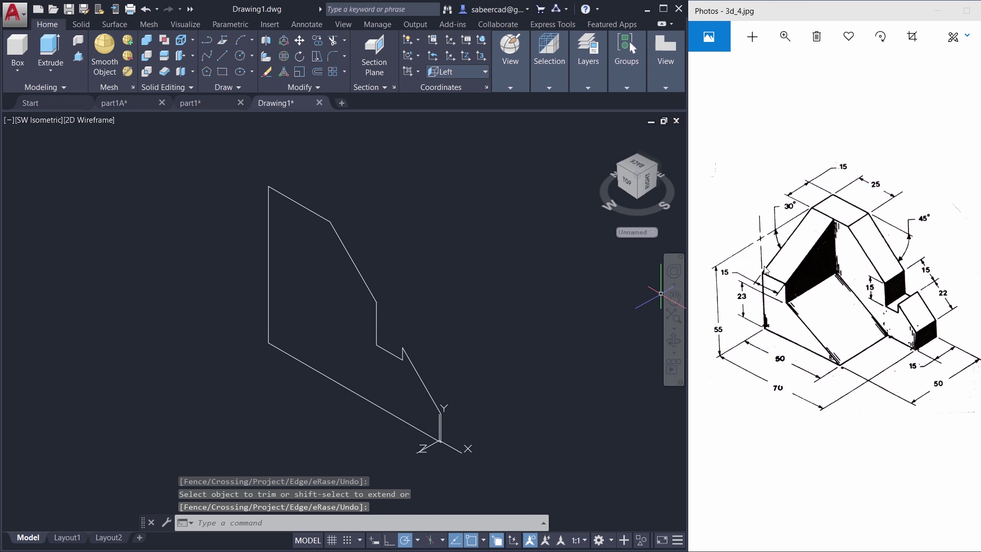
- Join the outline's segments into one closed polyline and confirm it is a single object
{"action": "key", "text": "Escape"}
{"action": "key", "text": "Escape"}
{"action": "left_click", "coordinate": [348, 164]}
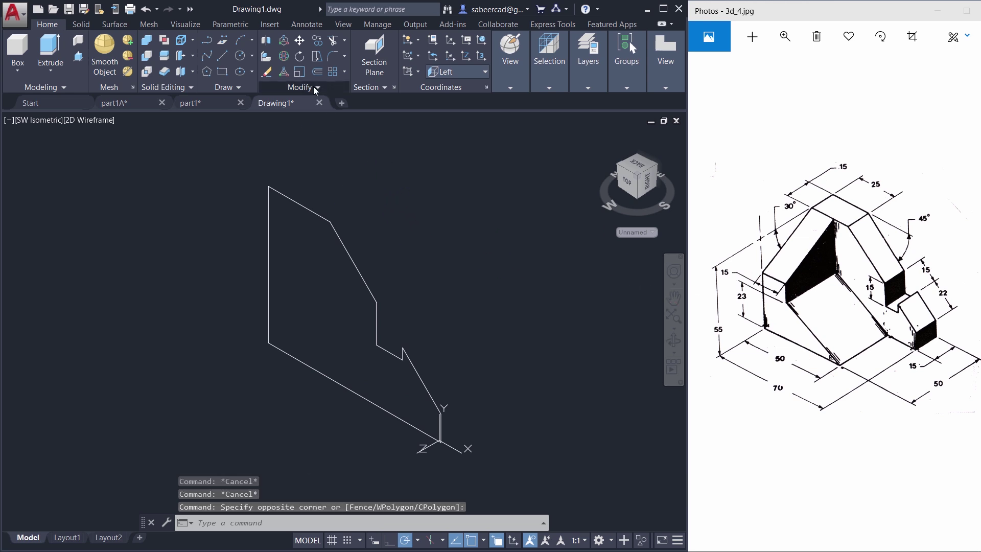
{"action": "left_click", "coordinate": [304, 87]}
{"action": "left_click", "coordinate": [316, 119]}
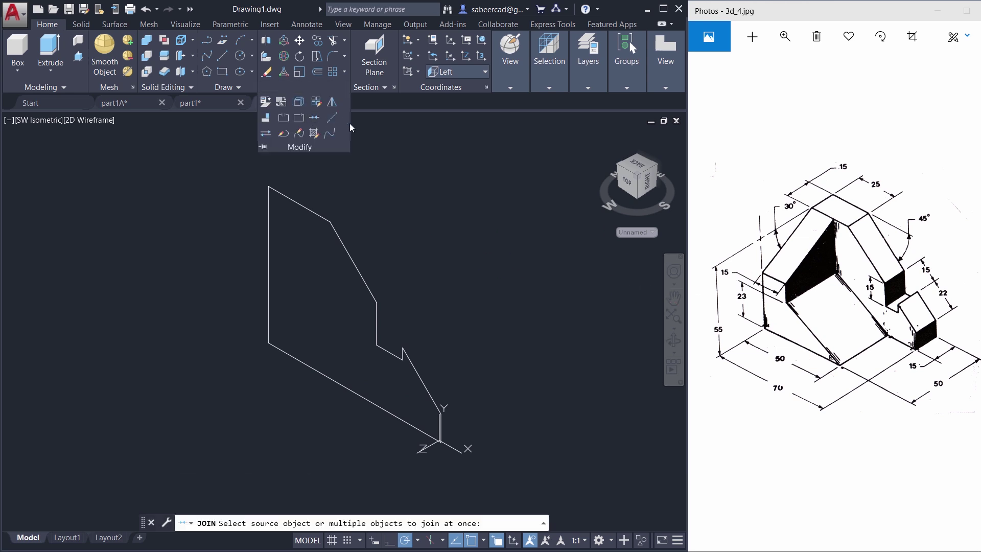
{"action": "left_click", "coordinate": [215, 171]}
{"action": "left_click", "coordinate": [471, 409]}
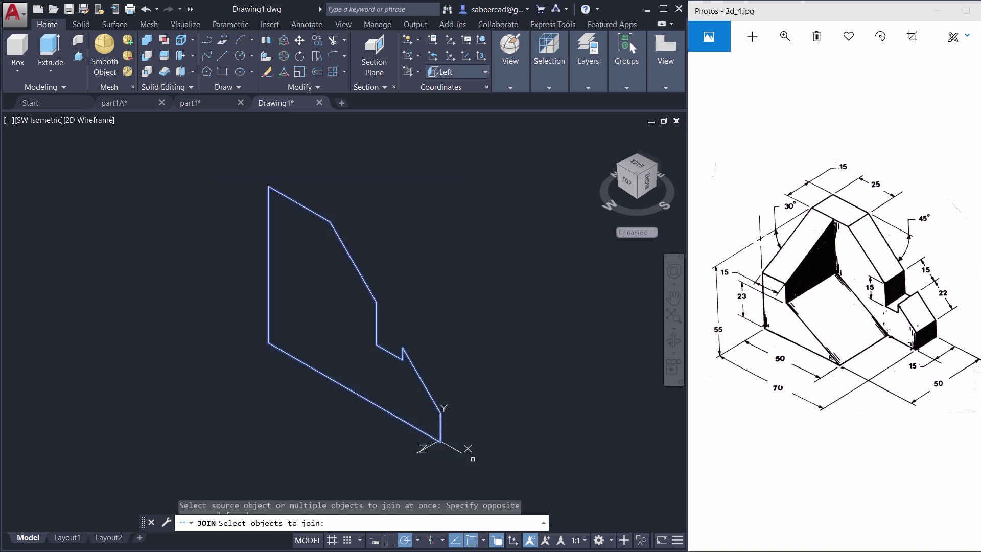
{"action": "key", "text": "Return"}
{"action": "left_click", "coordinate": [417, 373]}
{"action": "key", "text": "Escape"}
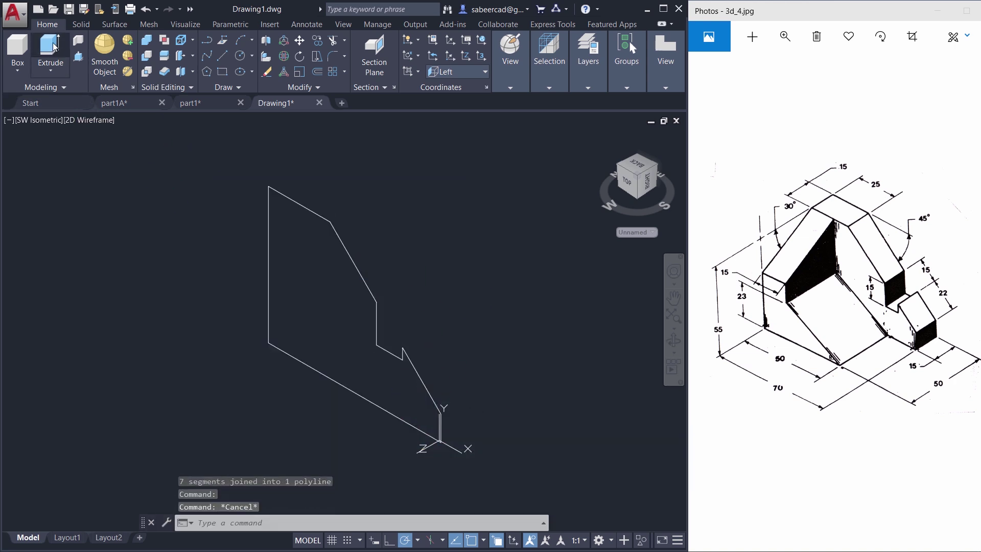
- Extrude the joined side profile 15 units into a solid
{"action": "left_click", "coordinate": [51, 49]}
{"action": "left_click", "coordinate": [342, 243]}
{"action": "right_click", "coordinate": [373, 224]}
{"action": "left_click", "coordinate": [383, 233]}
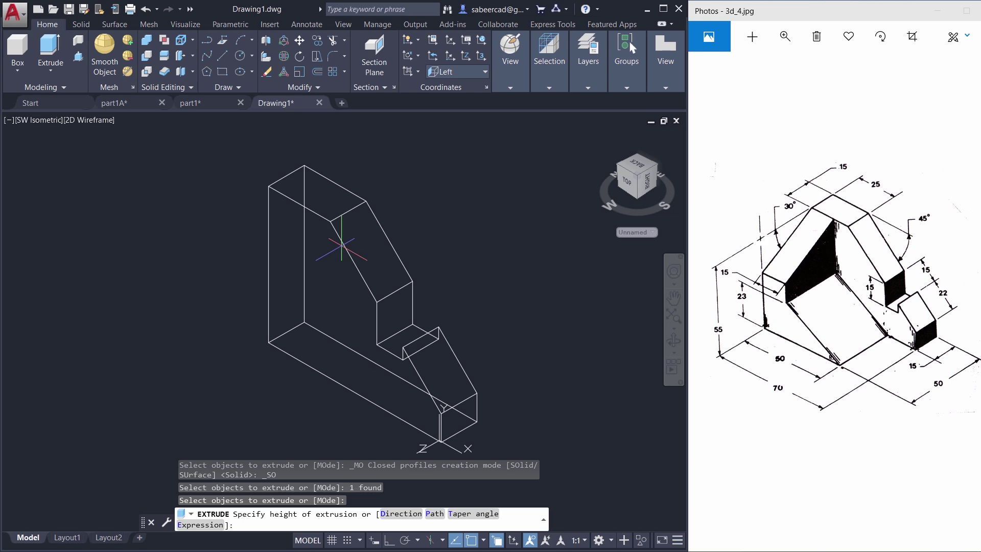
{"action": "type", "text": "15"}
{"action": "key", "text": "Return"}
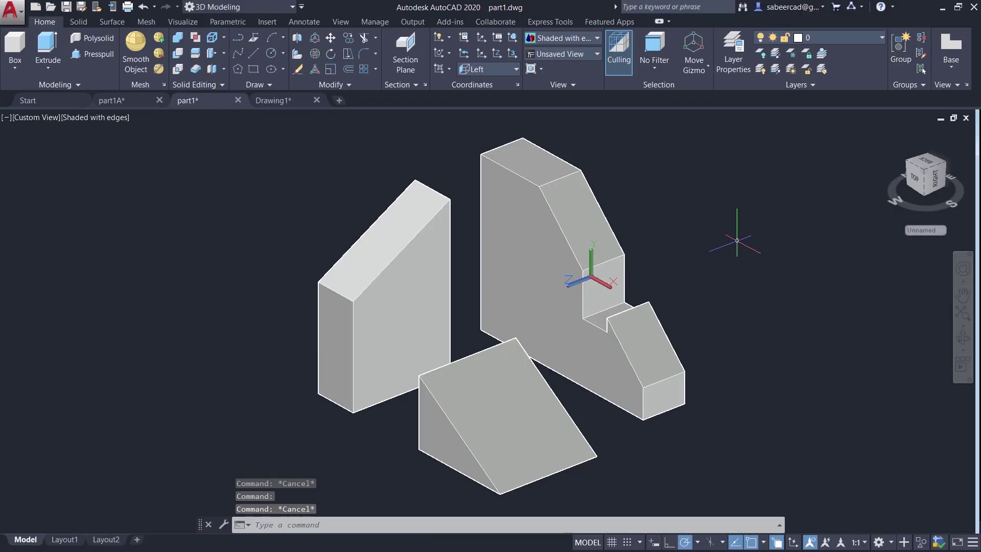
- Select the left slanted solid in part1, then switch to part1A and orbit its model
{"action": "left_click", "coordinate": [396, 262]}
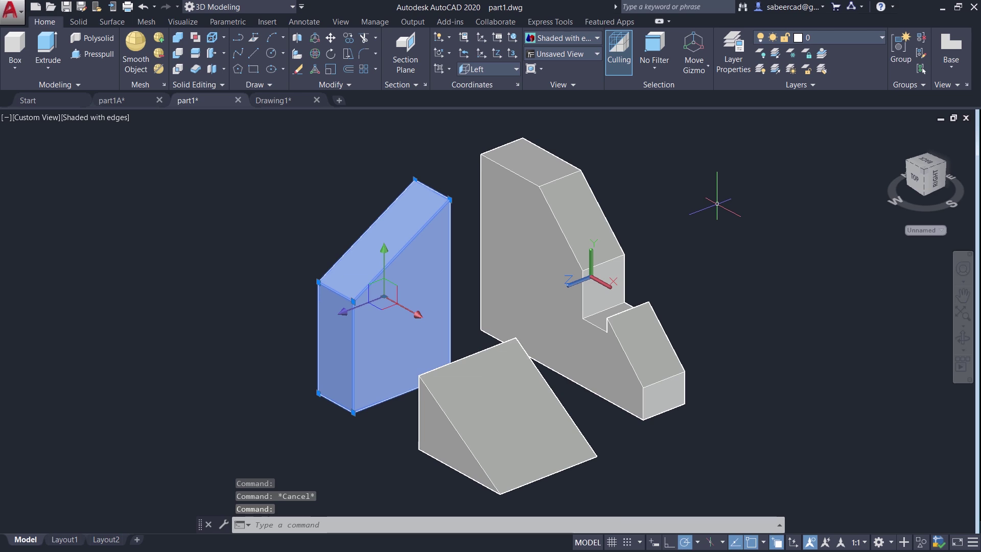
{"action": "key", "text": "ctrl+Tab"}
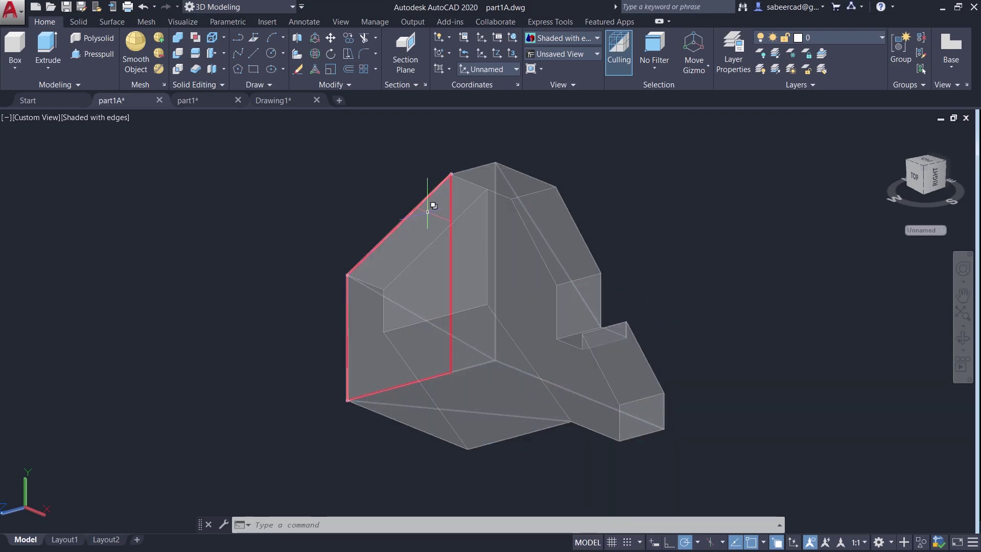
{"action": "middle_click_drag", "start_coordinate": [540, 335], "coordinate": [452, 324], "text": "shift"}
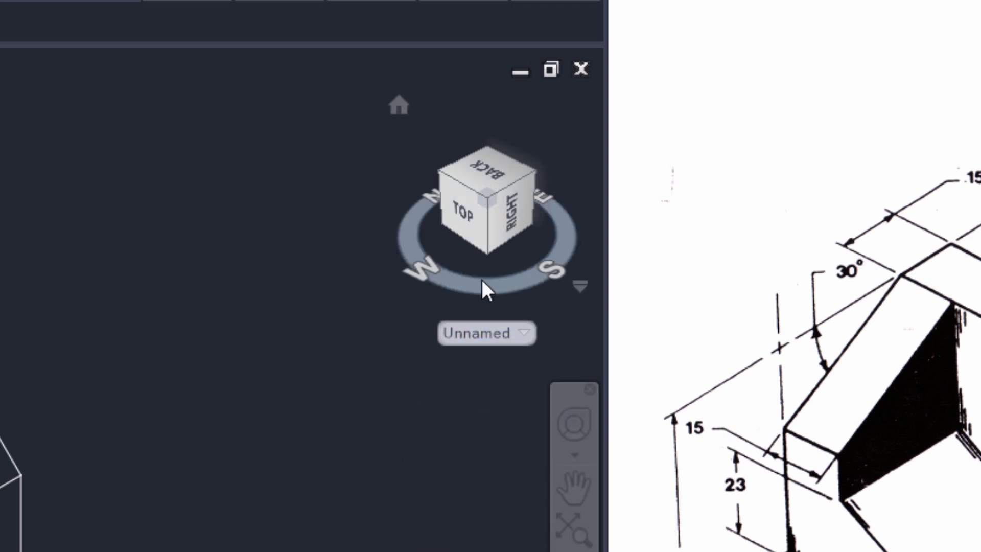
- Reset the UCS to World, then align it to the Front plane
{"action": "left_click", "coordinate": [483, 333]}
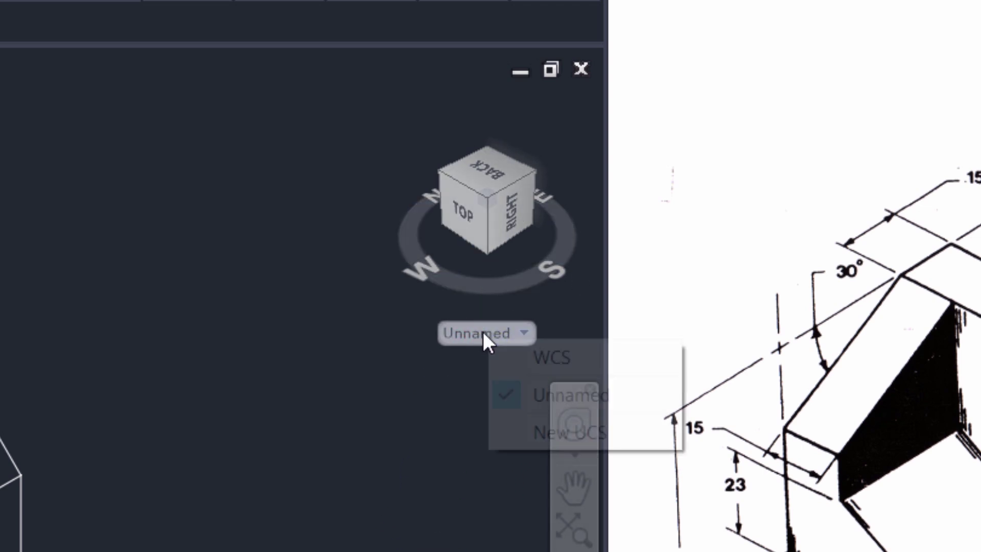
{"action": "left_click", "coordinate": [579, 366]}
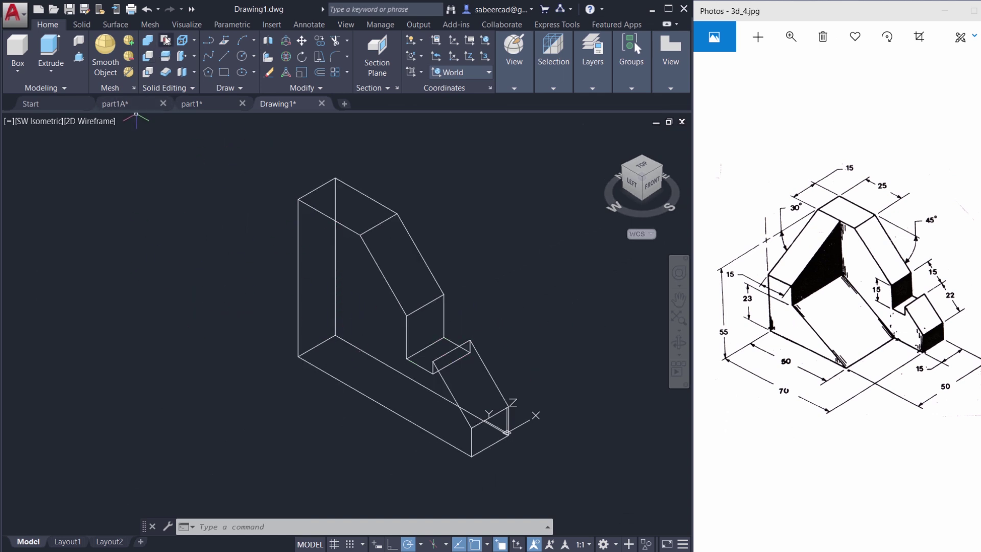
{"action": "left_click", "coordinate": [179, 25]}
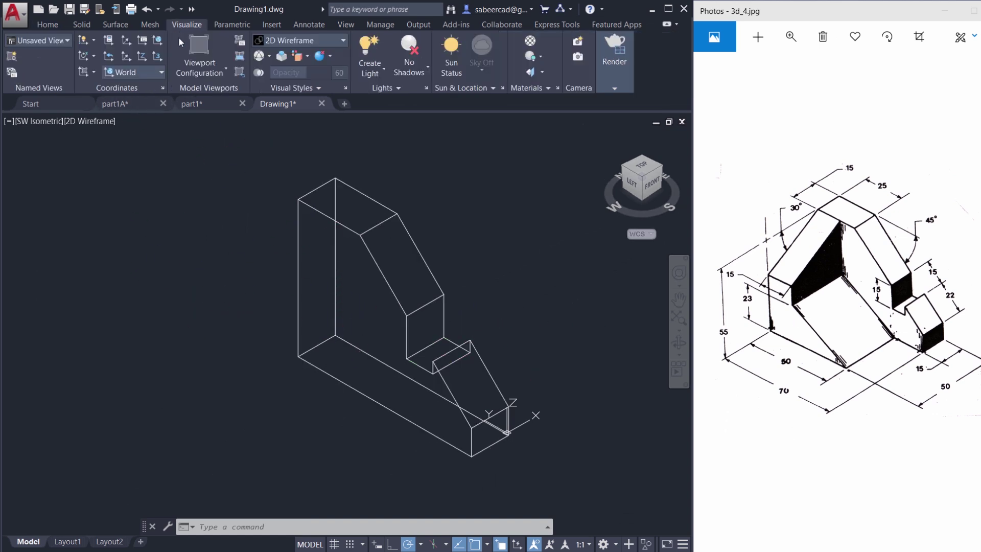
{"action": "left_click", "coordinate": [129, 73]}
{"action": "left_click", "coordinate": [136, 161]}
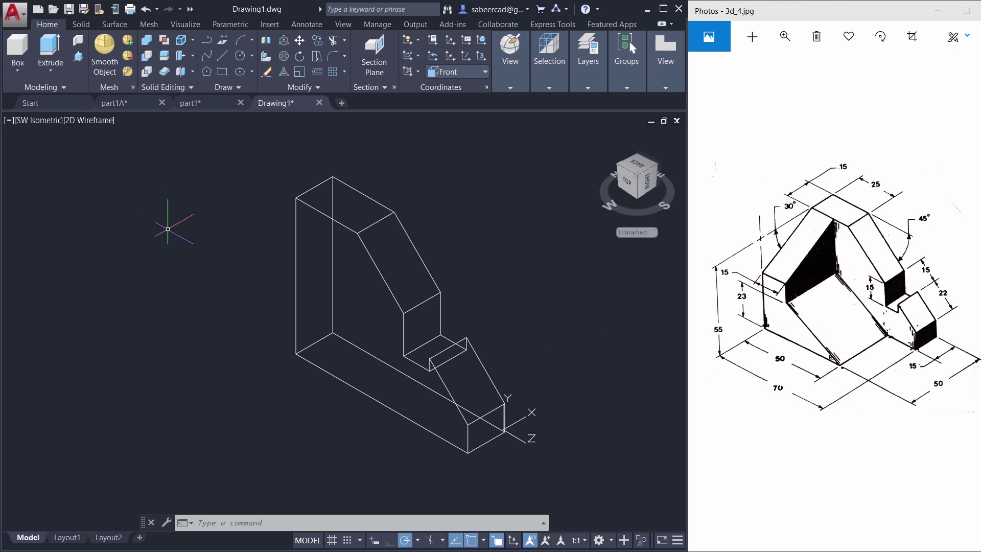
- Draw a polyline 35 units out from the block's lower-left corner, then straight up
{"action": "left_click", "coordinate": [206, 39]}
{"action": "left_click", "coordinate": [296, 354]}
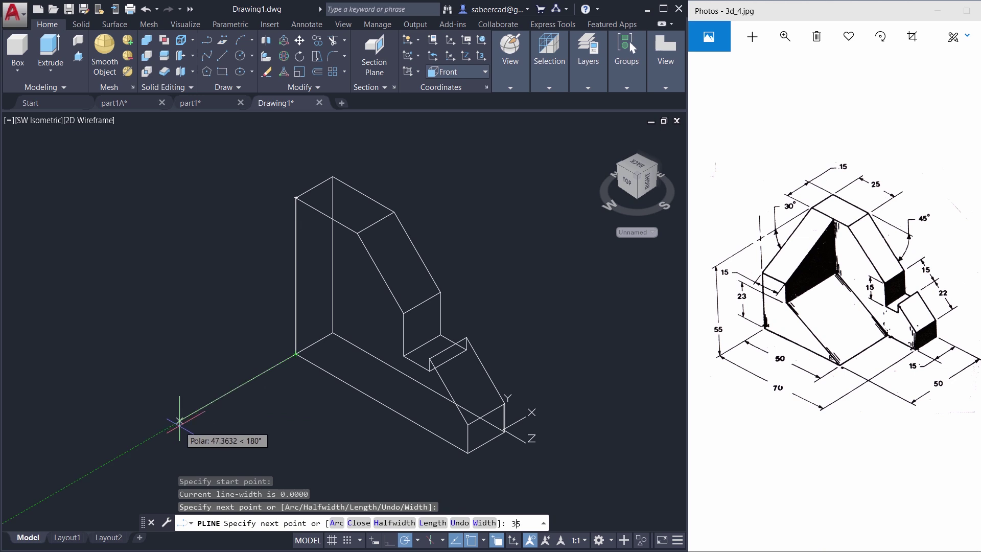
{"action": "type", "text": "35"}
{"action": "key", "text": "Return"}
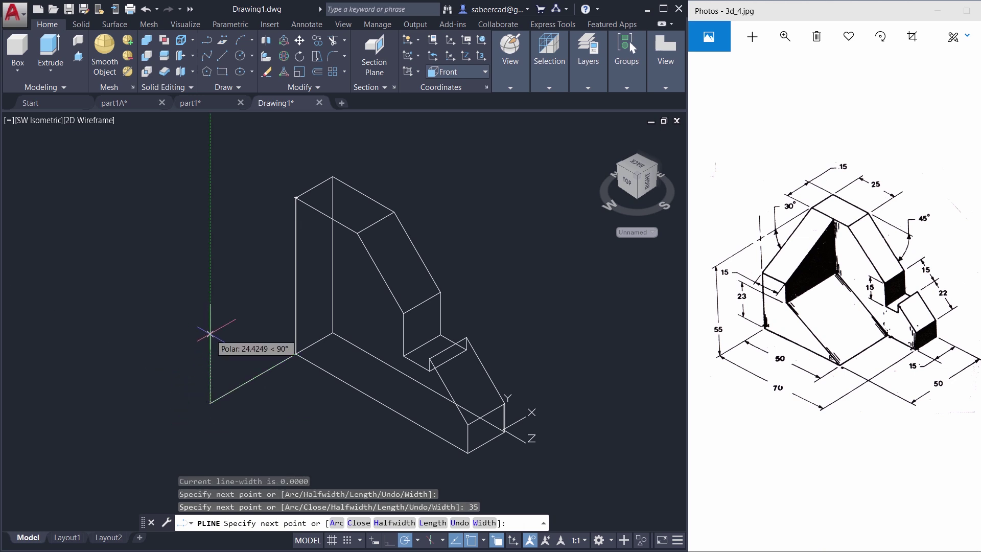
{"action": "left_click", "coordinate": [210, 334]}
{"action": "key", "text": "Return"}
{"action": "key", "text": "Return"}
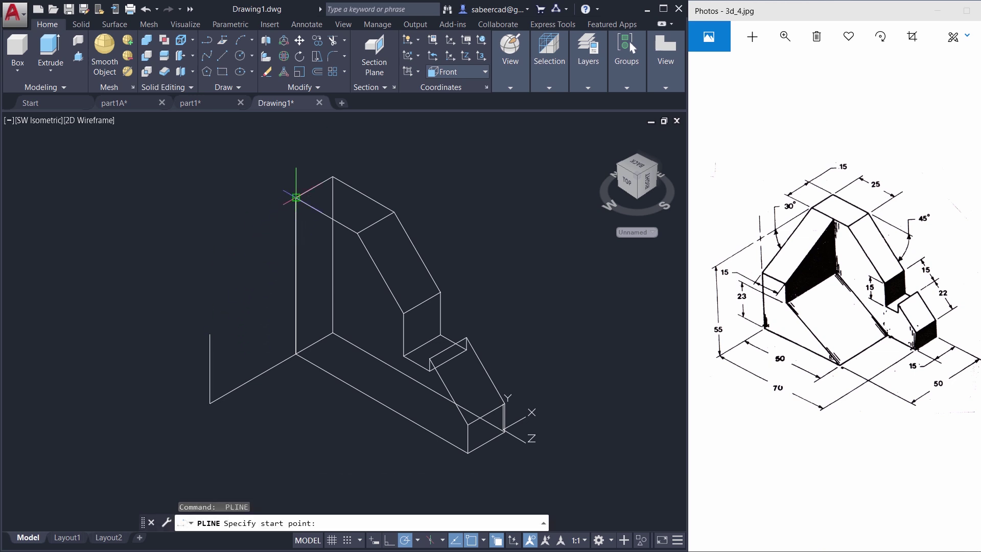
- With 30° polar tracking, draw a 210° slant from the top corner to the vertical line's end
{"action": "left_click", "coordinate": [296, 198]}
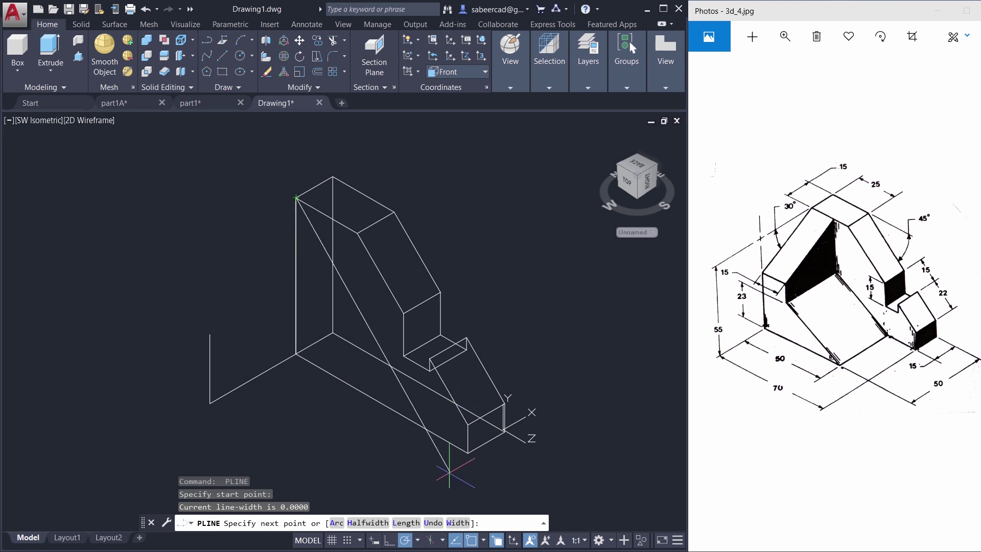
{"action": "left_click", "coordinate": [418, 542]}
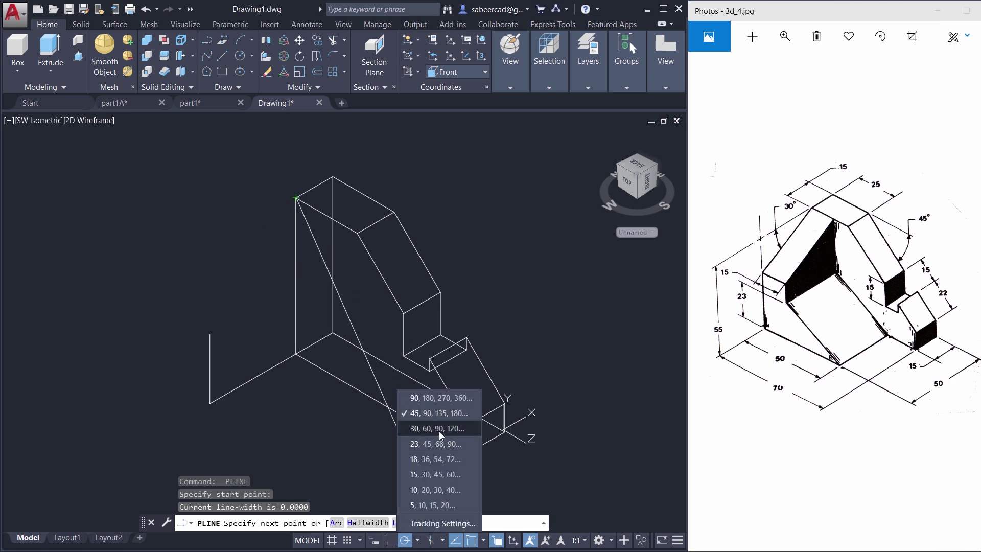
{"action": "left_click", "coordinate": [440, 429]}
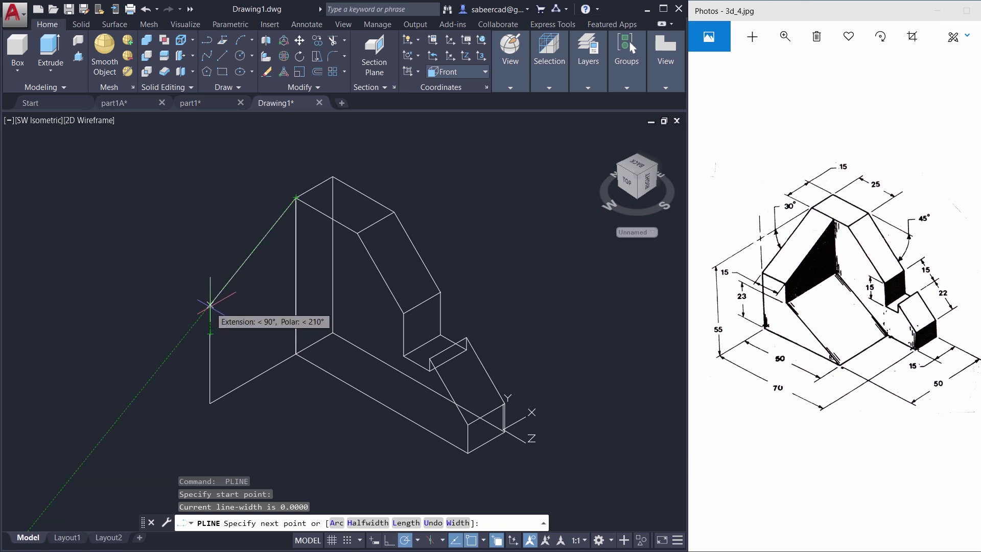
{"action": "left_click", "coordinate": [211, 305]}
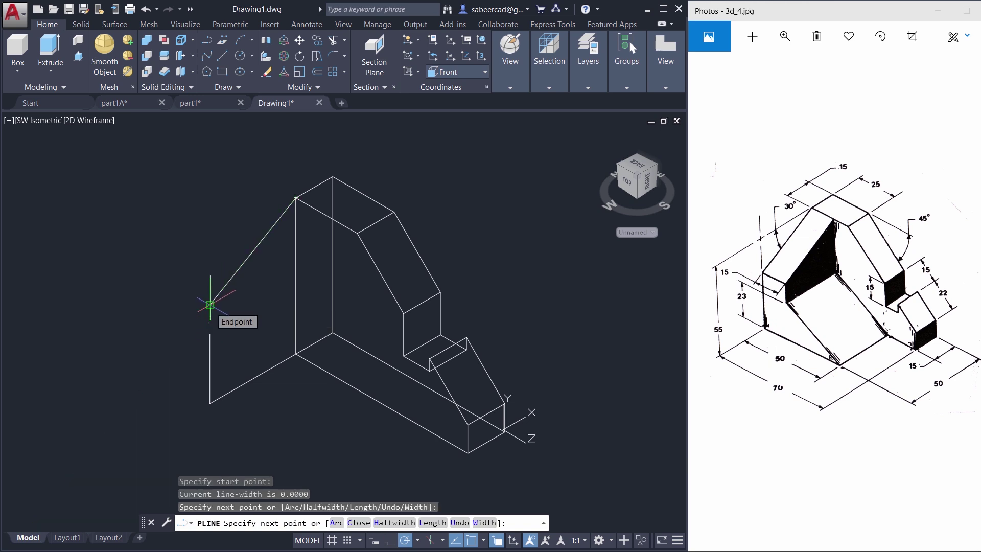
{"action": "left_click", "coordinate": [210, 334]}
{"action": "key", "text": "Return"}
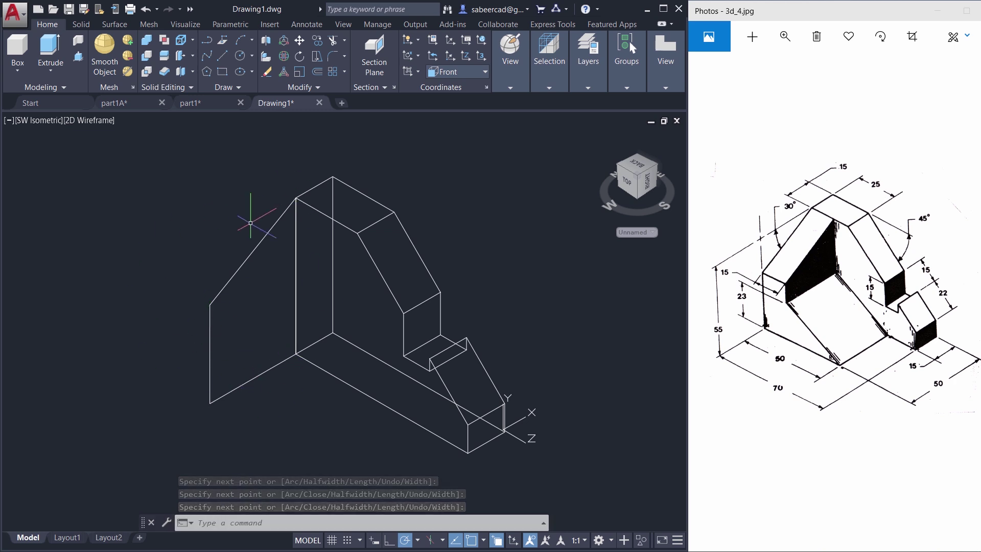
- Join the three profile lines into one closed polyline
{"action": "left_click", "coordinate": [315, 87]}
{"action": "left_click", "coordinate": [314, 117]}
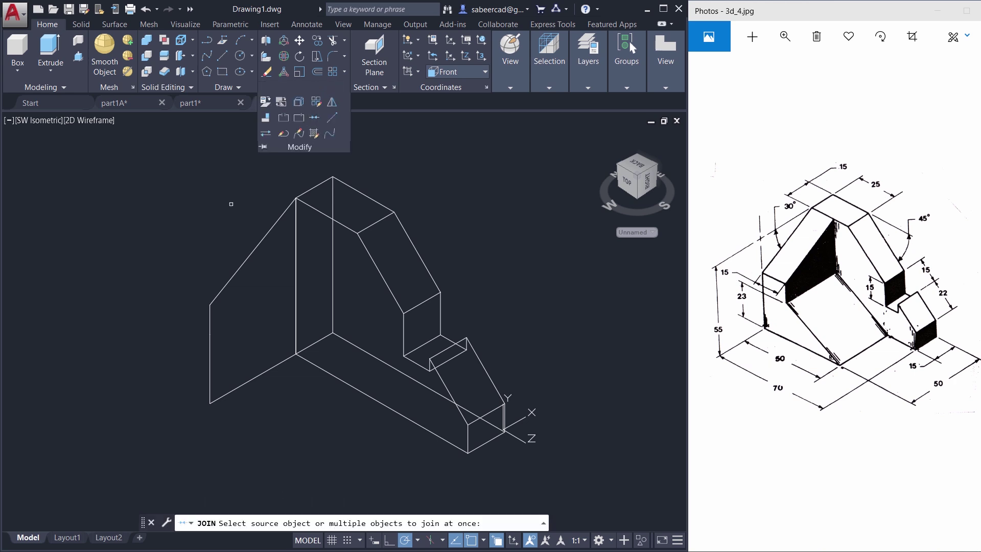
{"action": "left_click", "coordinate": [163, 162]}
{"action": "left_click", "coordinate": [315, 437]}
{"action": "key", "text": "Return"}
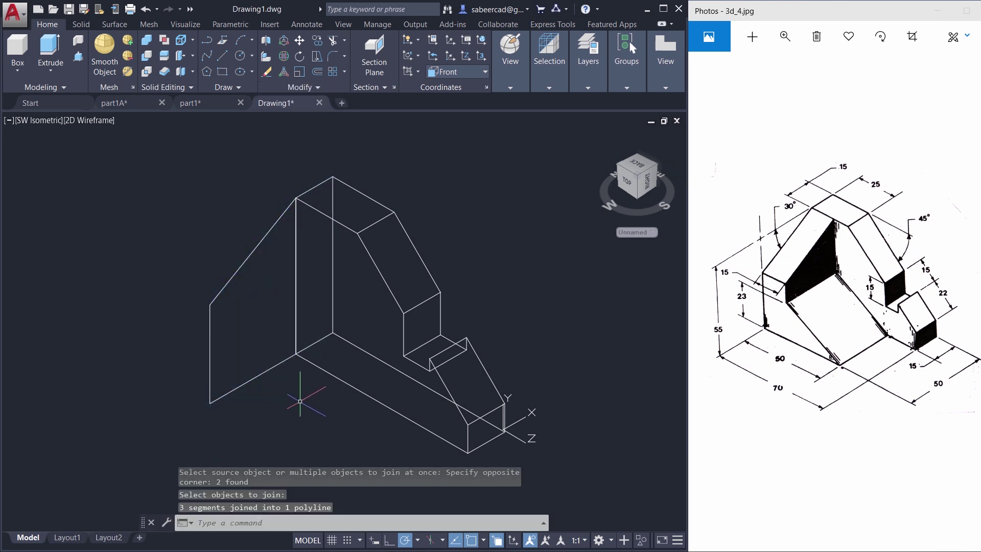
{"action": "left_click", "coordinate": [267, 369]}
{"action": "key", "text": "Escape"}
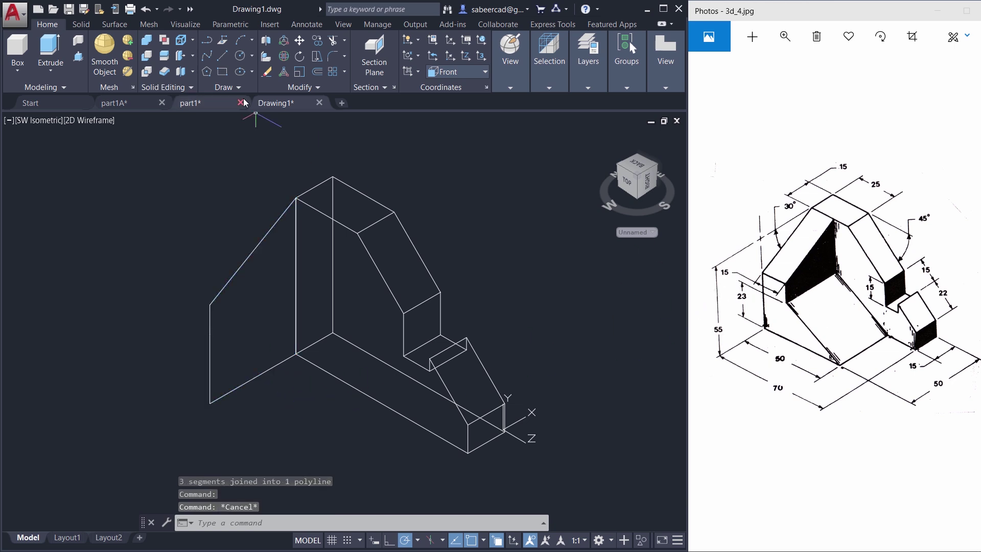
- Extrude the closed profile 15 units into a sloped solid, then switch to the part1 drawing
{"action": "left_click", "coordinate": [50, 51]}
{"action": "left_click", "coordinate": [265, 233]}
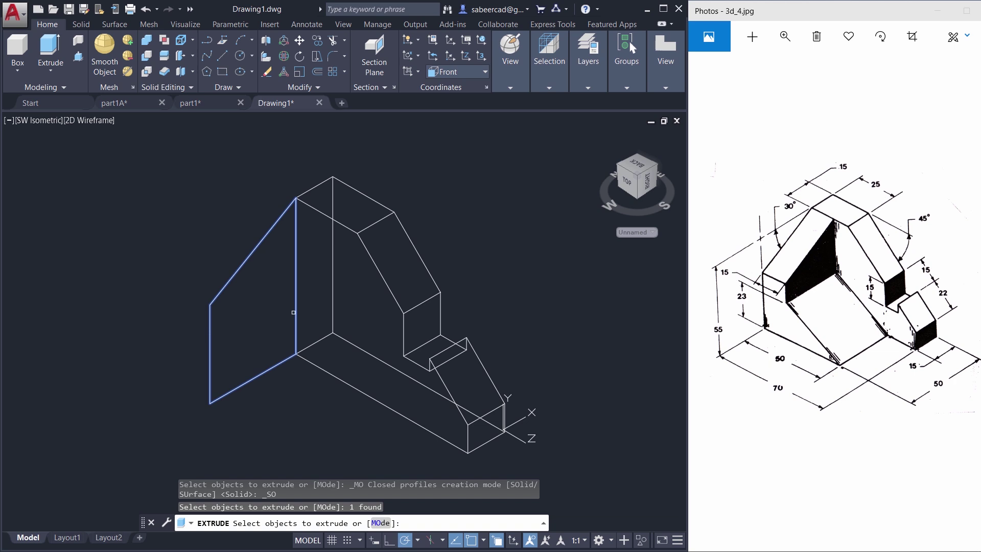
{"action": "key", "text": "Return"}
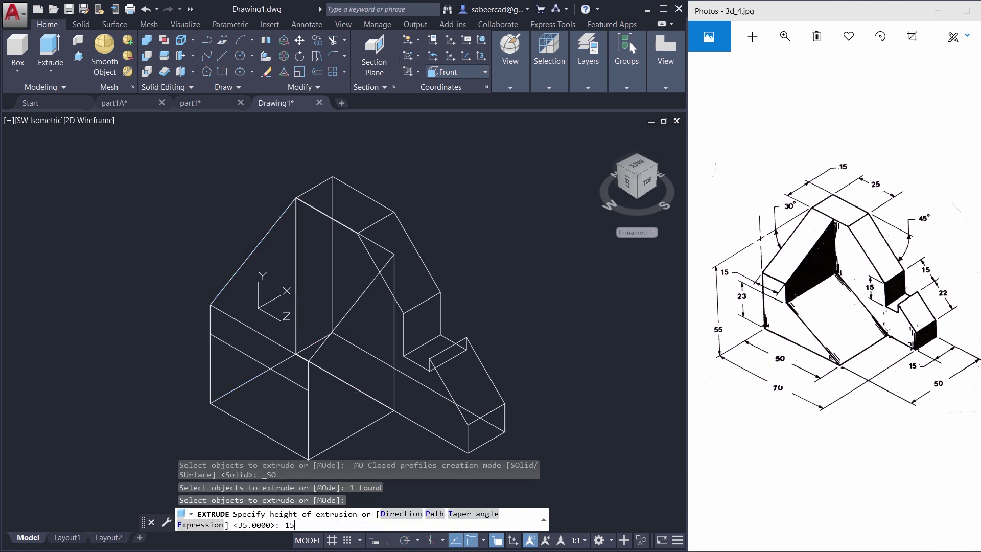
{"action": "type", "text": "15"}
{"action": "key", "text": "Return"}
{"action": "key", "text": "Escape"}
{"action": "key", "text": "Escape"}
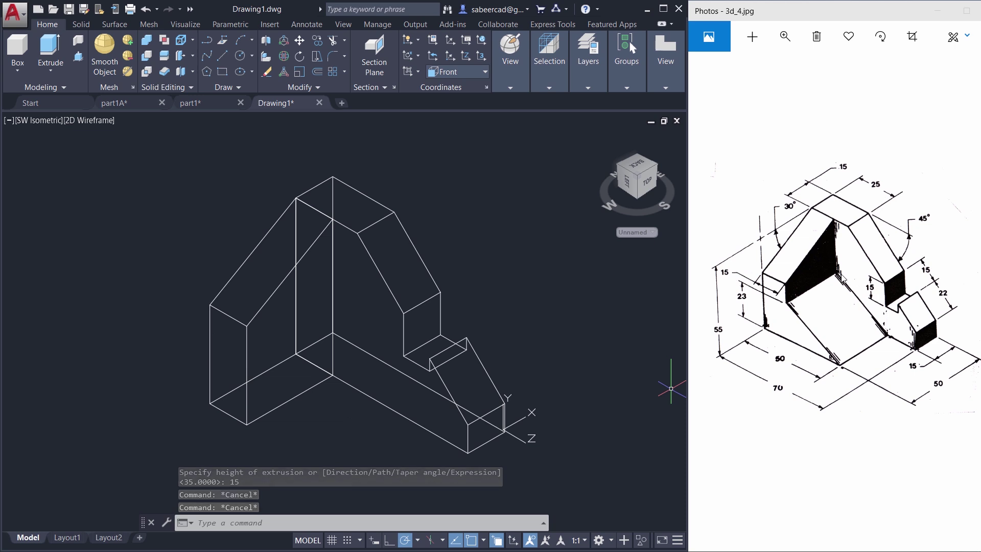
{"action": "key", "text": "ctrl+Tab"}
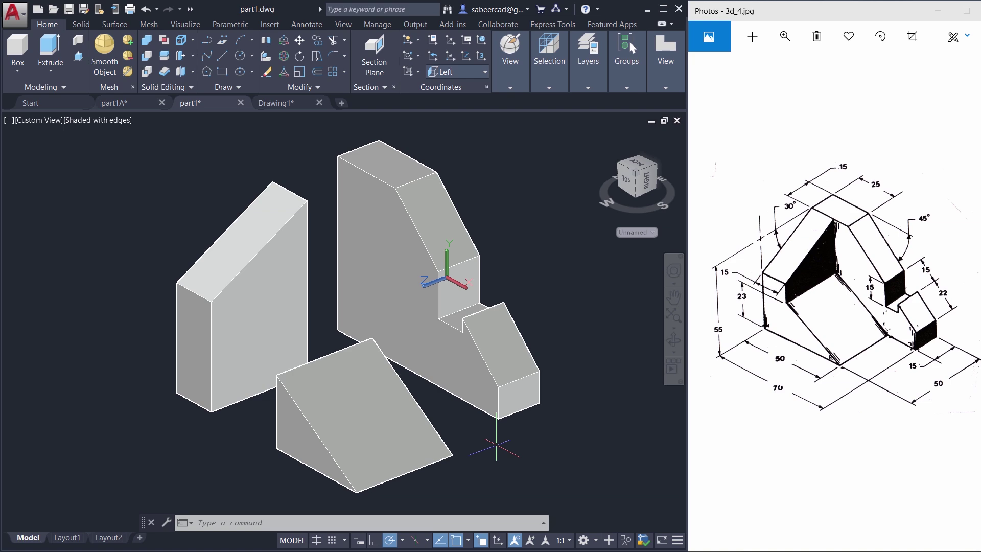
- Orbit the part1A model to inspect it, then list the preset UCS orientations on the Visualize tab
{"action": "key", "text": "ctrl+Tab"}
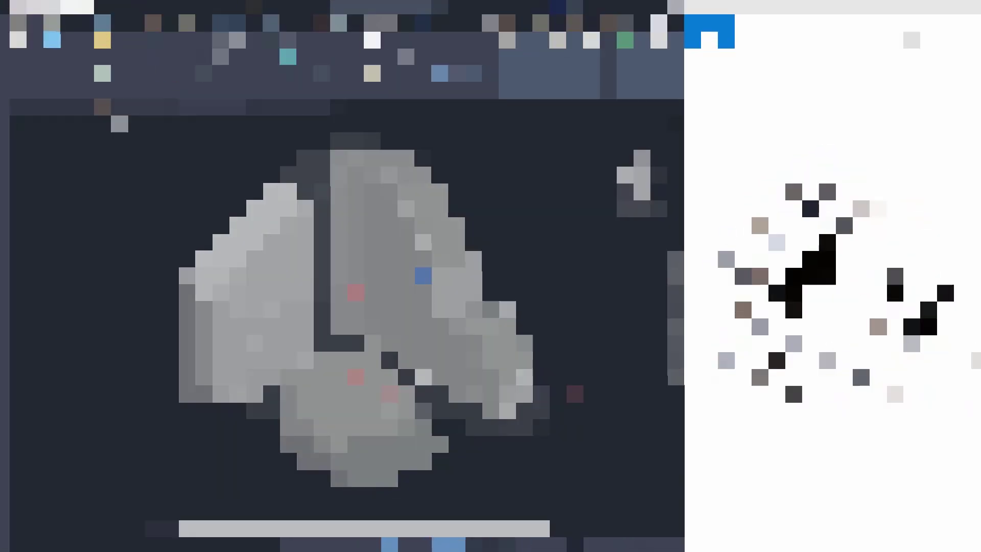
{"action": "middle_click_drag", "start_coordinate": [513, 382], "coordinate": [553, 380], "text": "shift"}
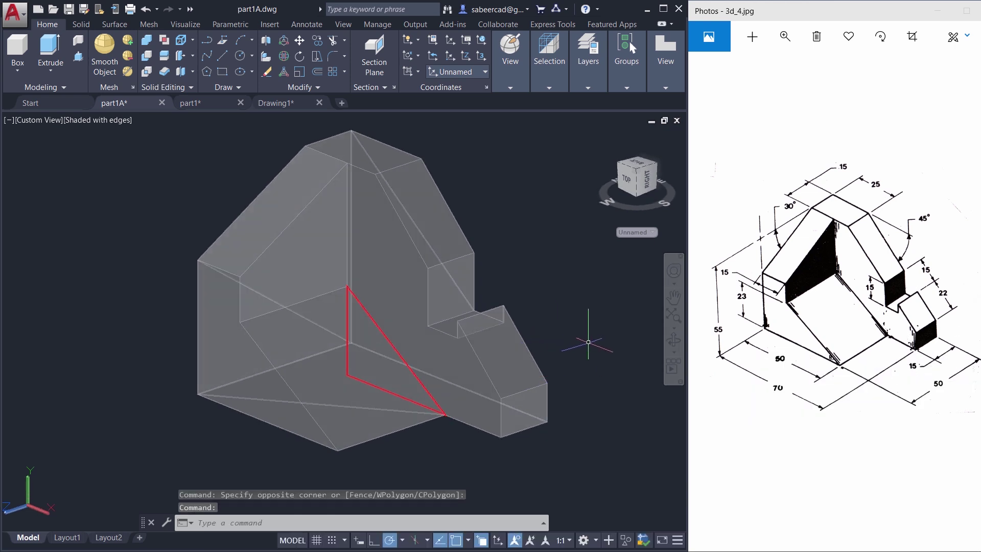
{"action": "middle_click_drag", "start_coordinate": [580, 344], "coordinate": [574, 352], "text": "shift"}
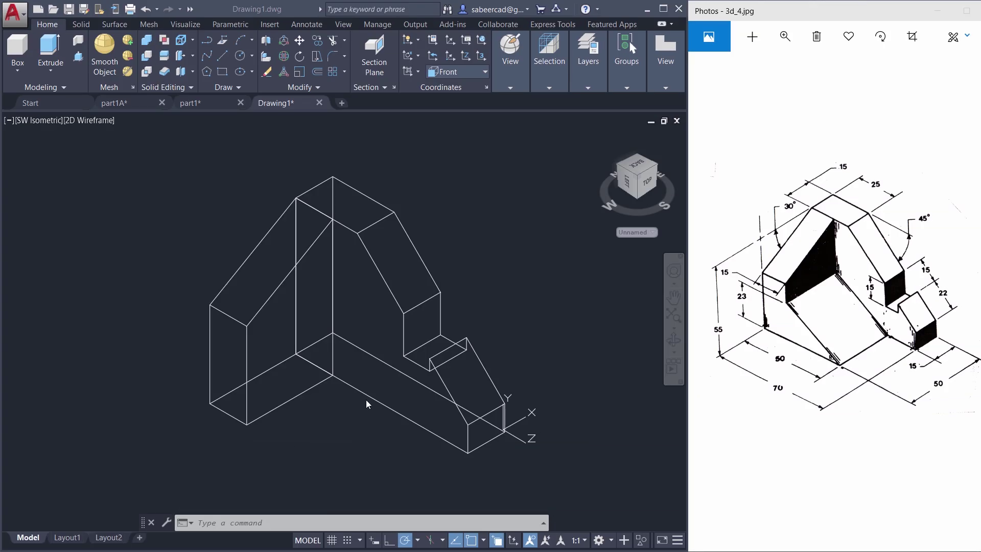
{"action": "left_click", "coordinate": [185, 24]}
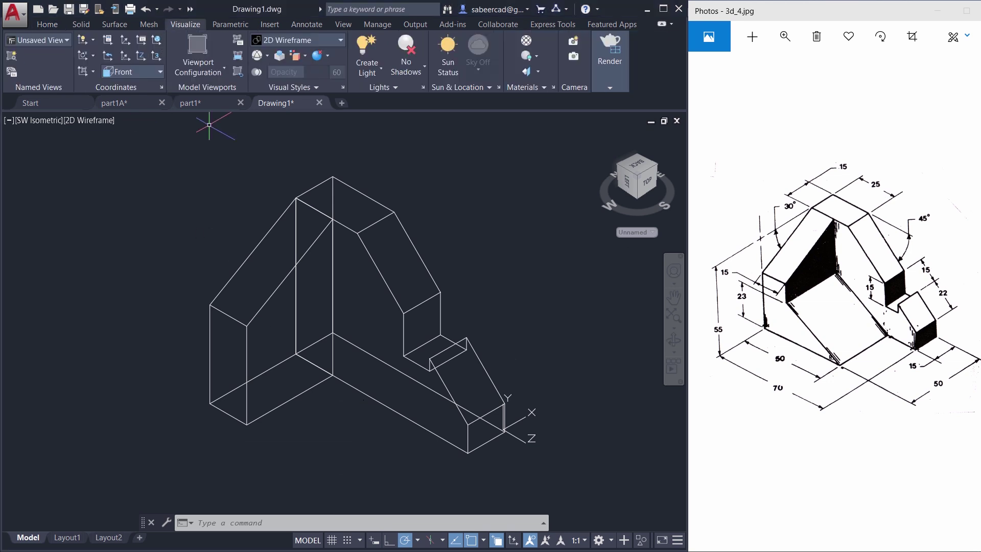
{"action": "left_click", "coordinate": [136, 72]}
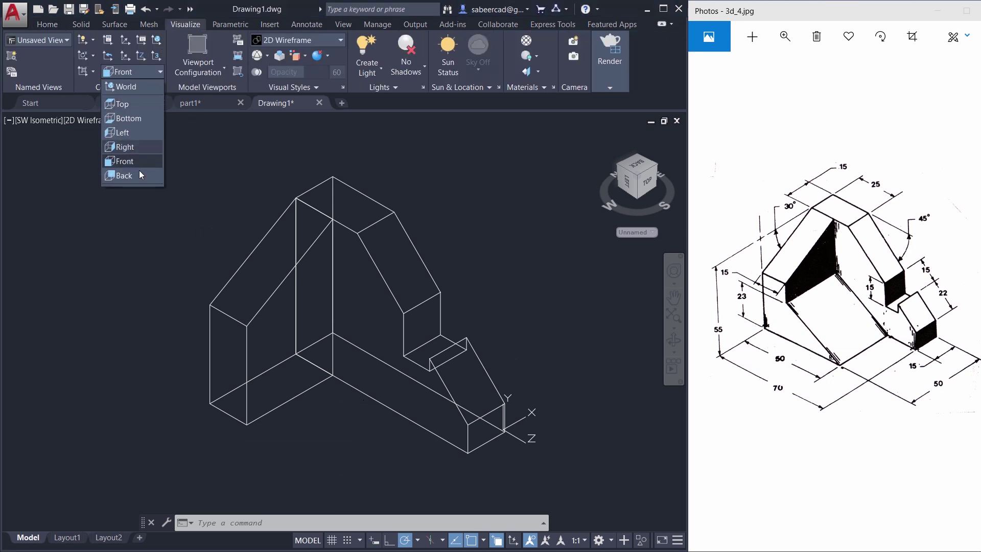
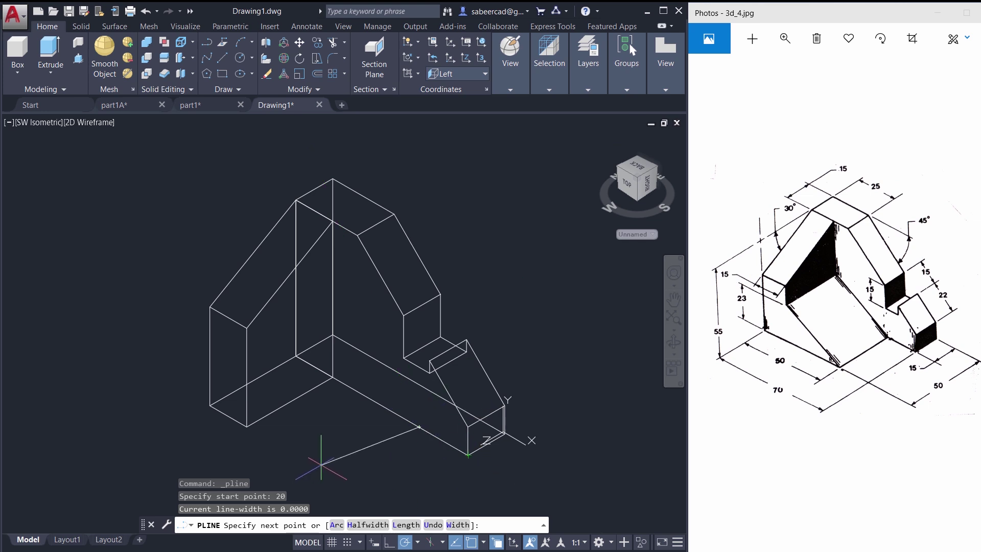
- Close the rib triangle with Ortho on and a 23-unit vertical side
{"action": "left_click", "coordinate": [333, 377]}
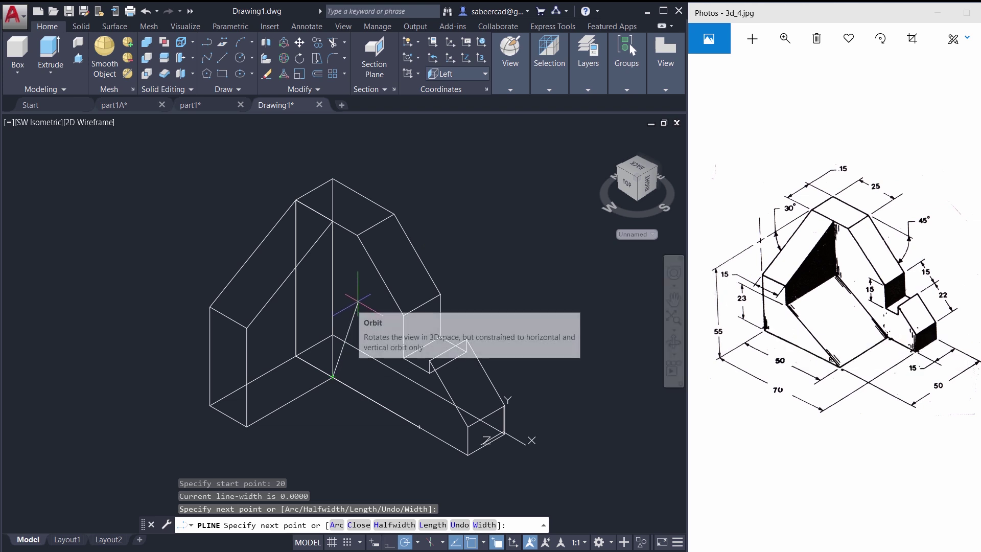
{"action": "left_click", "coordinate": [390, 542]}
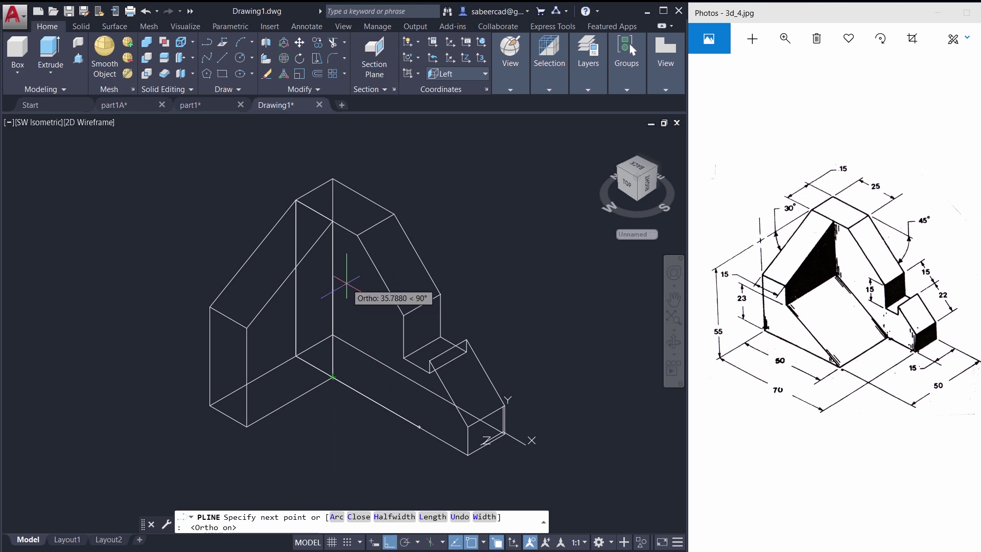
{"action": "type", "text": "23"}
{"action": "key", "text": "Return"}
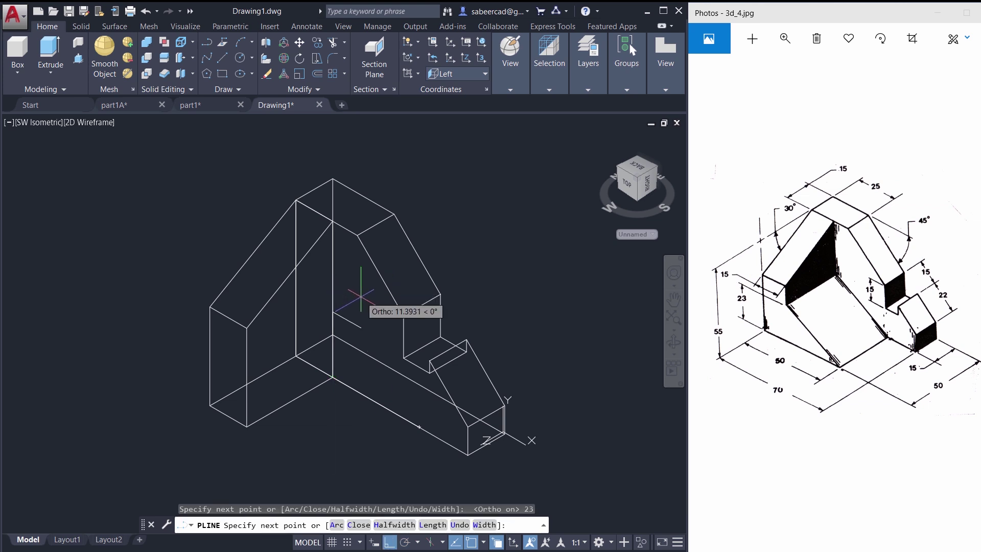
{"action": "right_click", "coordinate": [375, 323]}
{"action": "left_click", "coordinate": [416, 381]}
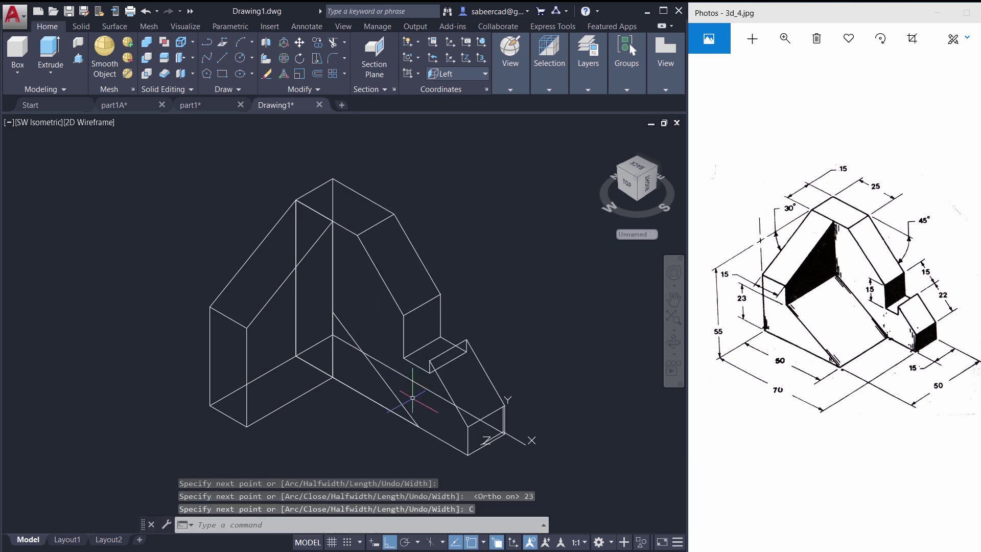
- Begin extruding the closed triangle outline into a solid
{"action": "left_click", "coordinate": [396, 394]}
{"action": "key", "text": "Escape"}
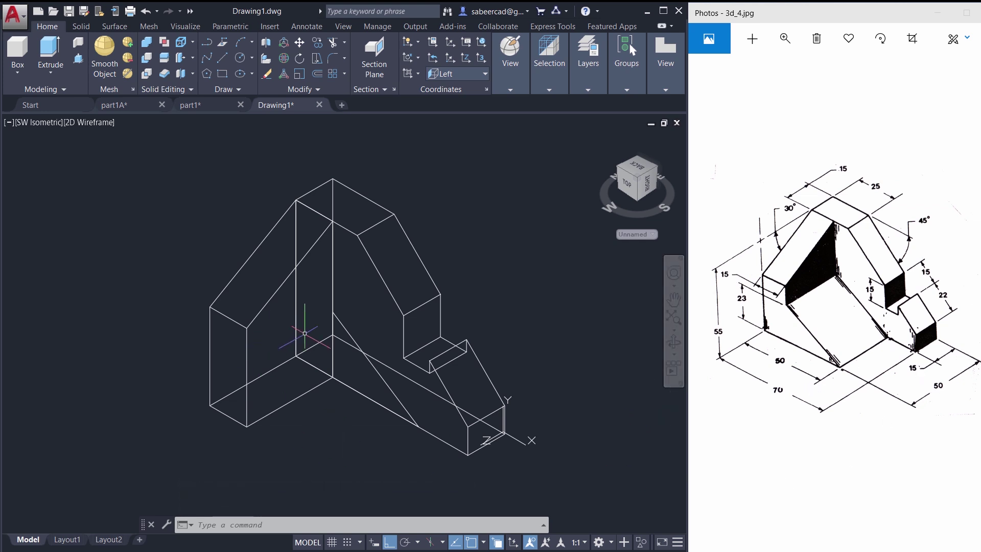
{"action": "left_click", "coordinate": [47, 67]}
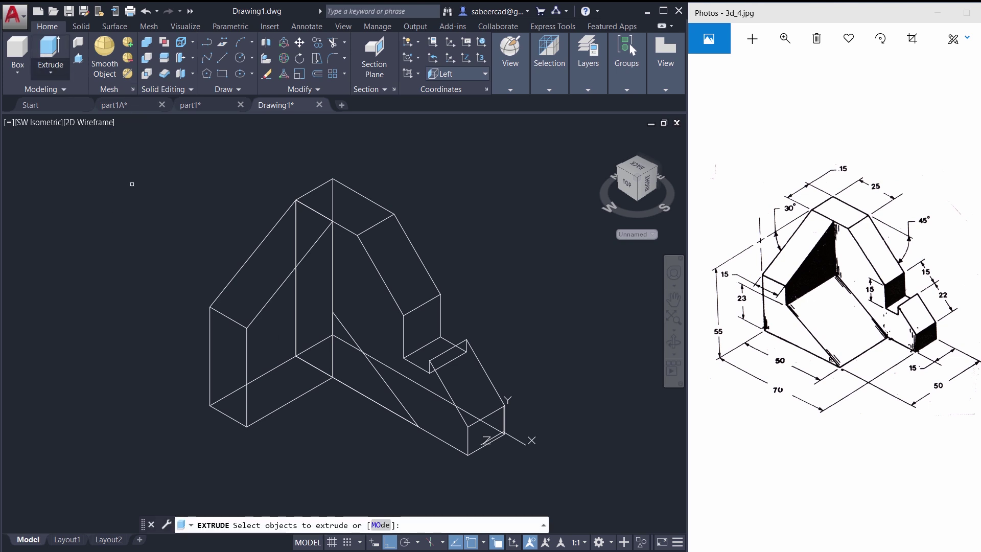
- Extrude the triangle 15 units to the block's far corner, forming the rib wedge
{"action": "left_click", "coordinate": [361, 359]}
{"action": "key", "text": "Return"}
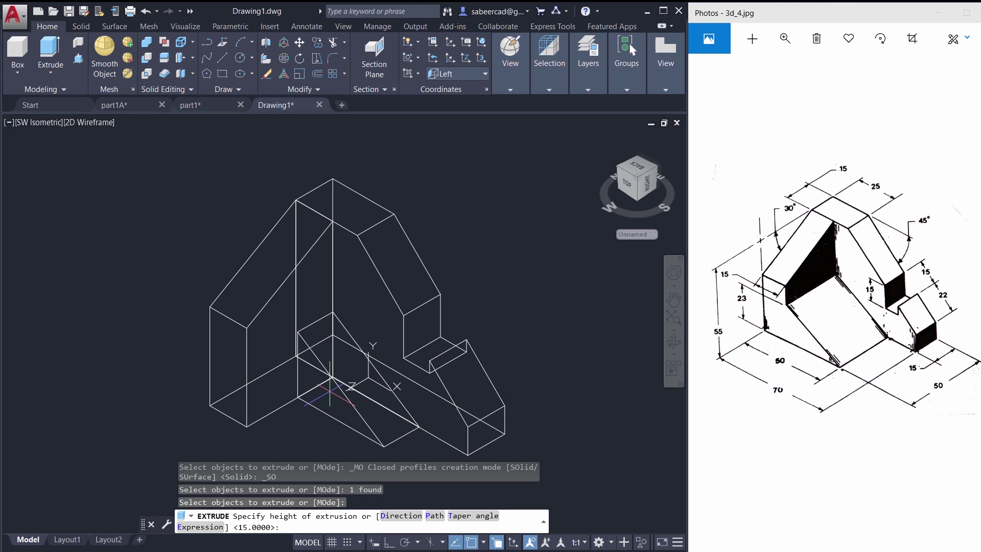
{"action": "left_click", "coordinate": [255, 420]}
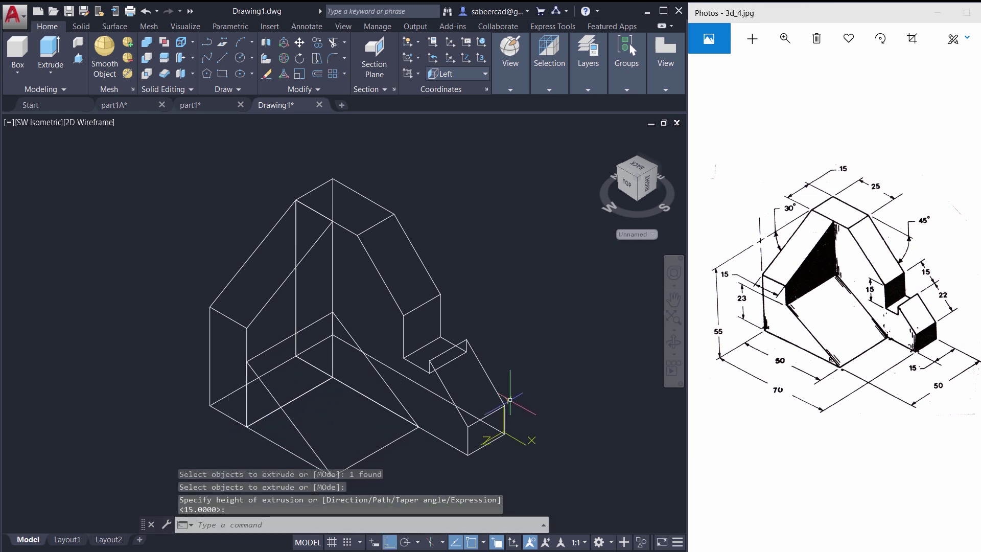
{"action": "left_click", "coordinate": [89, 122]}
- Apply the Shaded with edges style and UNION all three solids via a crossing window
{"action": "left_click", "coordinate": [152, 212]}
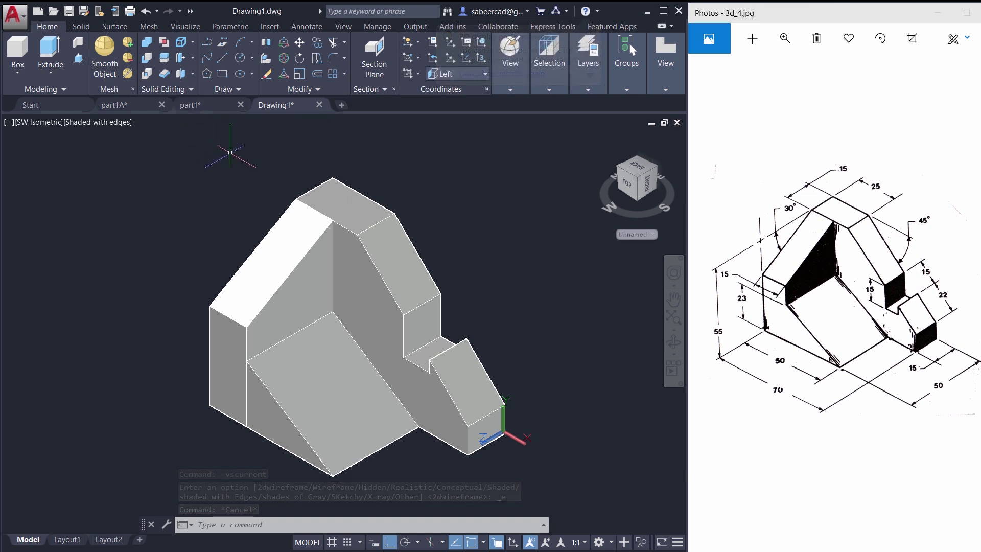
{"action": "left_click", "coordinate": [149, 60]}
{"action": "left_click", "coordinate": [147, 45]}
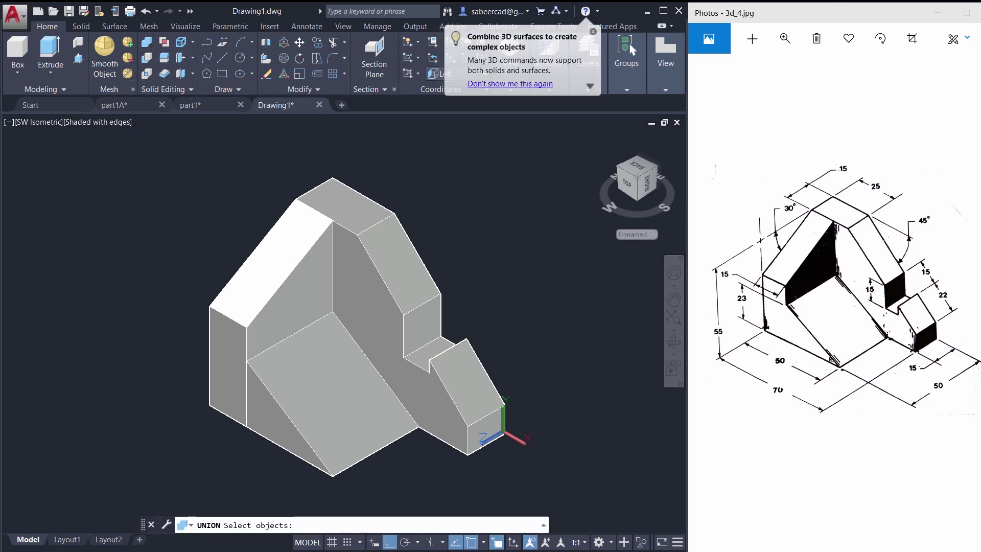
{"action": "left_click", "coordinate": [513, 212]}
{"action": "left_click", "coordinate": [219, 406]}
{"action": "key", "text": "Return"}
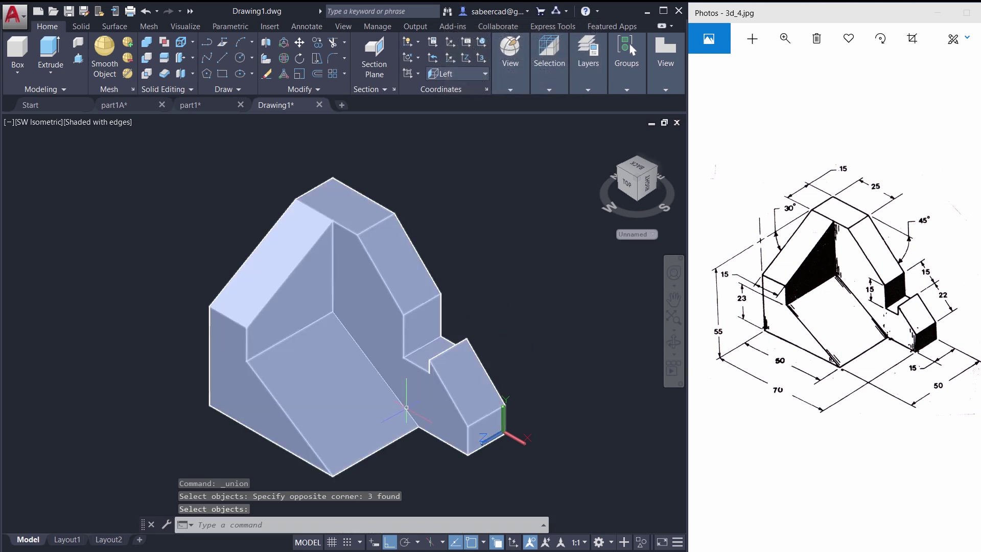
{"action": "middle_click_drag", "start_coordinate": [407, 407], "coordinate": [459, 380], "text": "shift"}
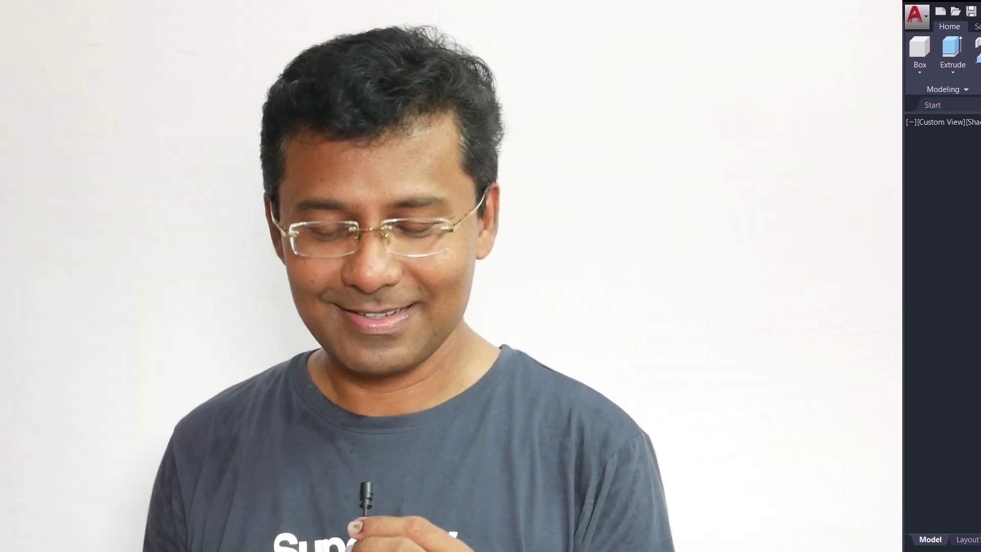